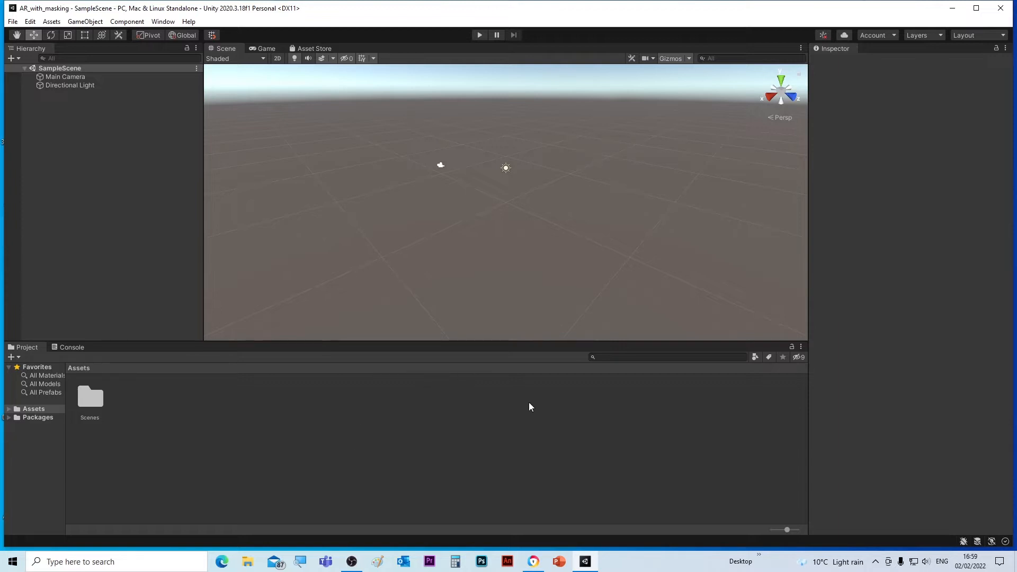
- Switch to Chrome and download the Vuforia Engine 10.4 package for Unity, add-vuforia-package-10-4-4.unitypackage, from the developer portal
left_click(537, 561)
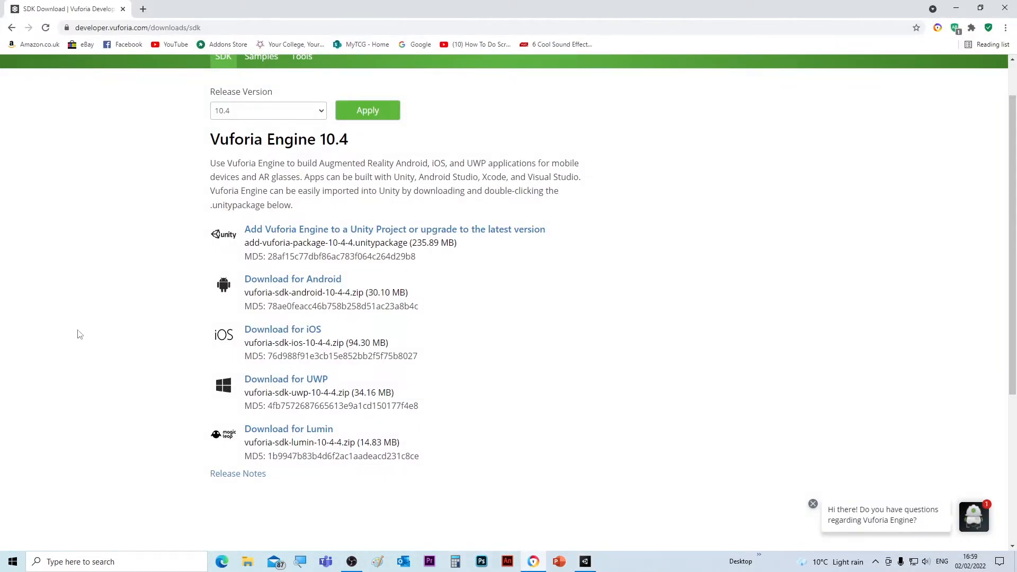
scroll(238, 195, "up", 1)
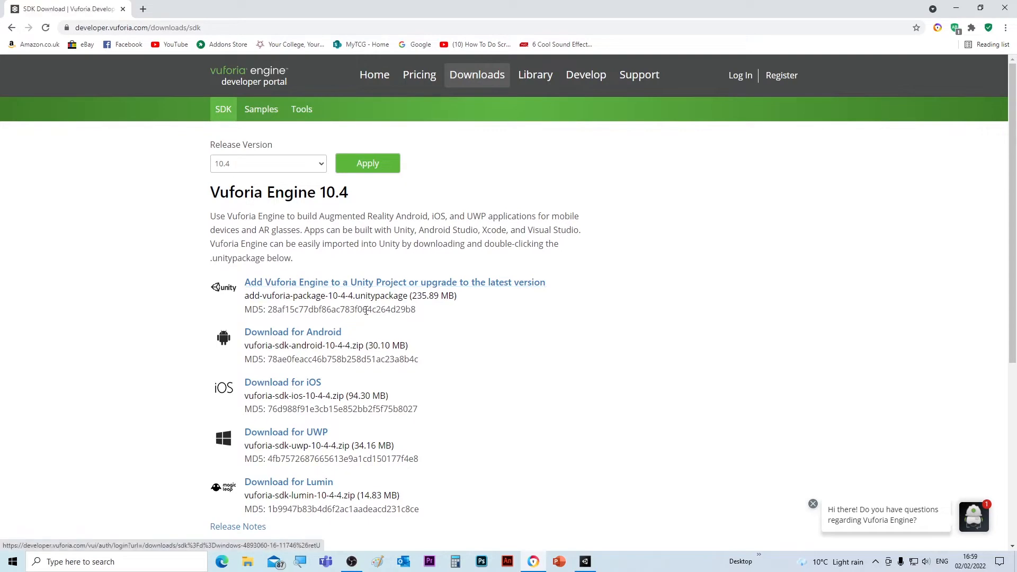
left_click(391, 283)
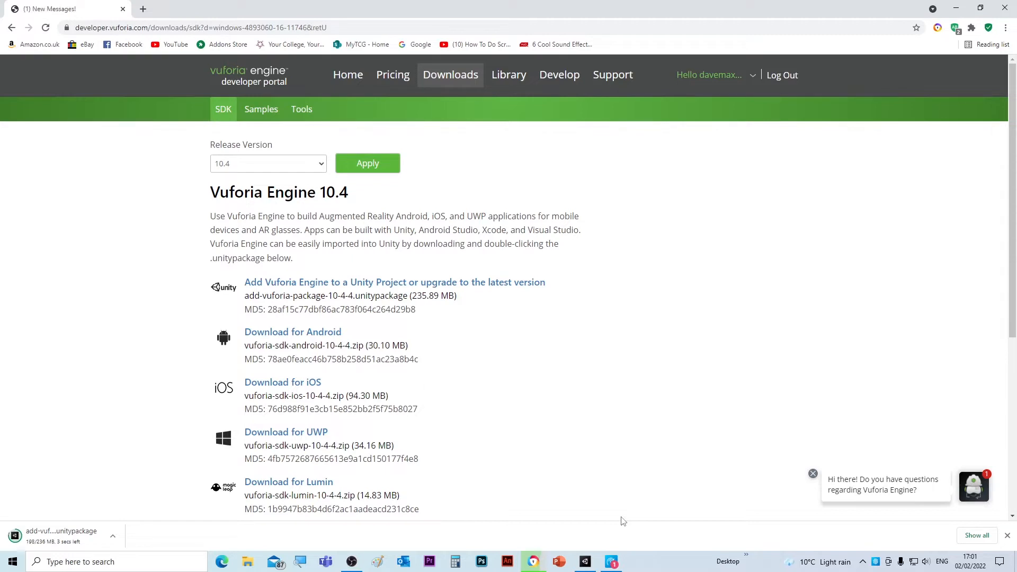
- Switch to Unity, import the custom package add-vuforia-package-10-4-4 from Downloads, and update the project to include Vuforia Engine
mouse_move(586, 567)
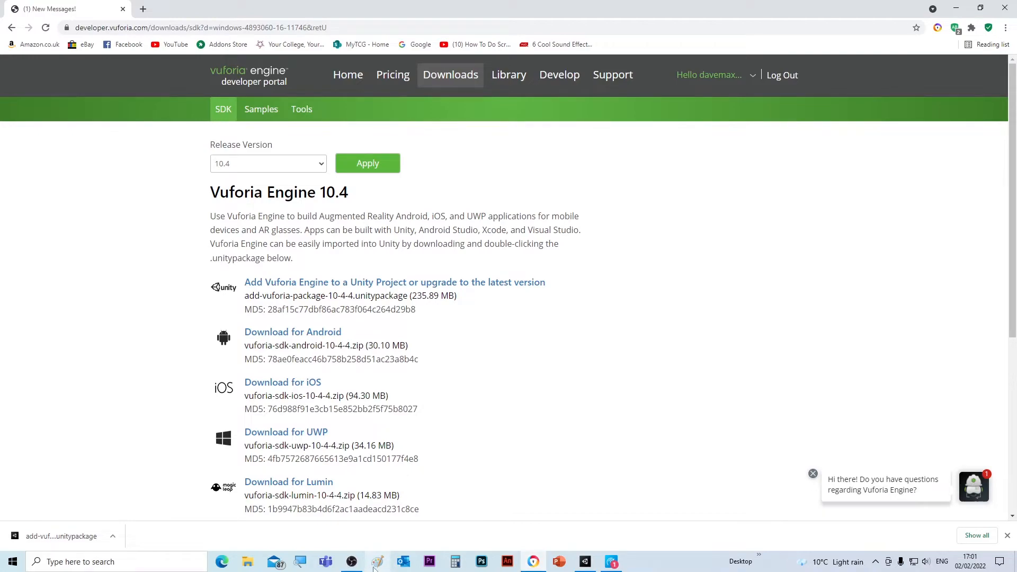
left_click(582, 546)
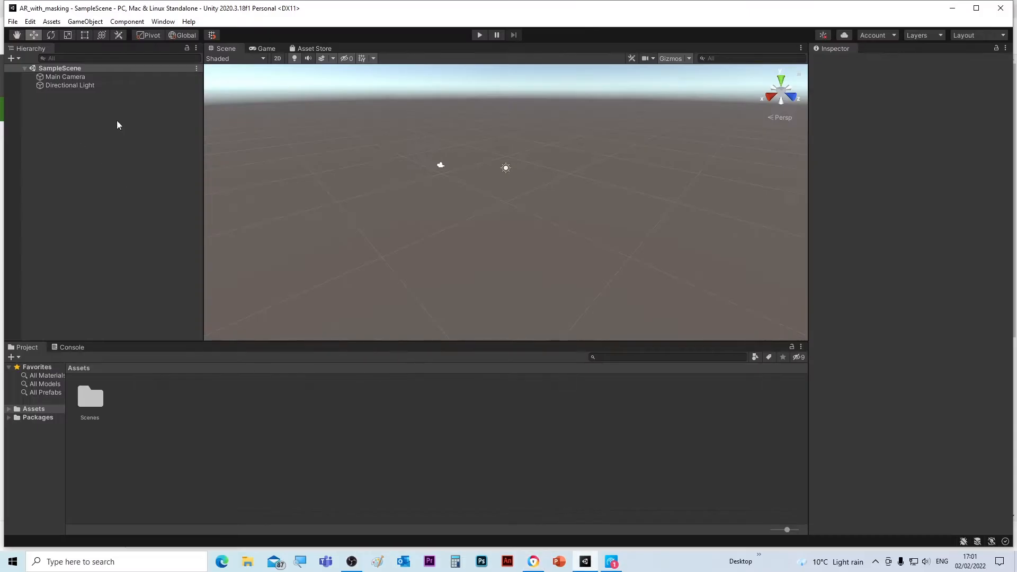
left_click(51, 22)
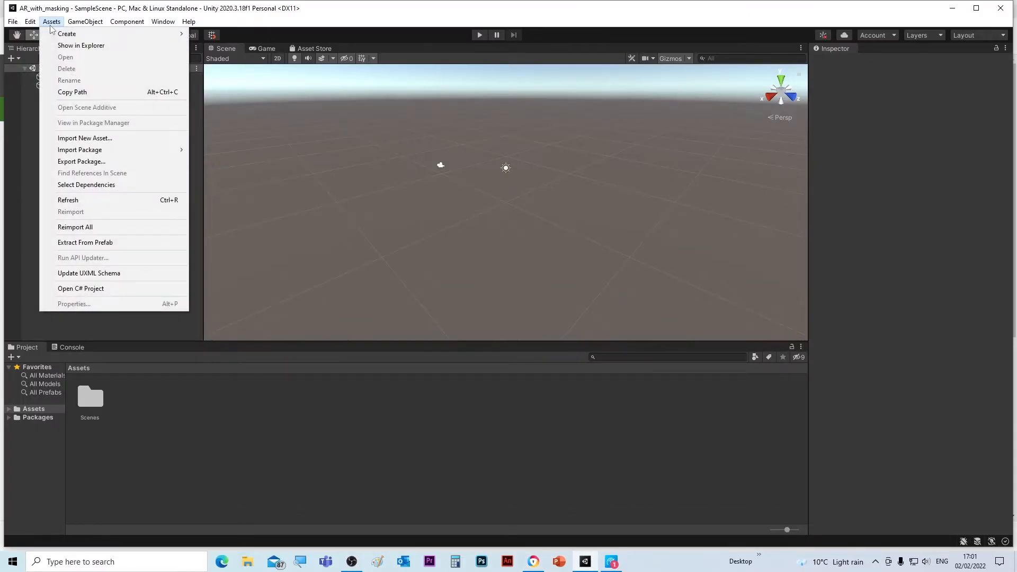
mouse_move(80, 150)
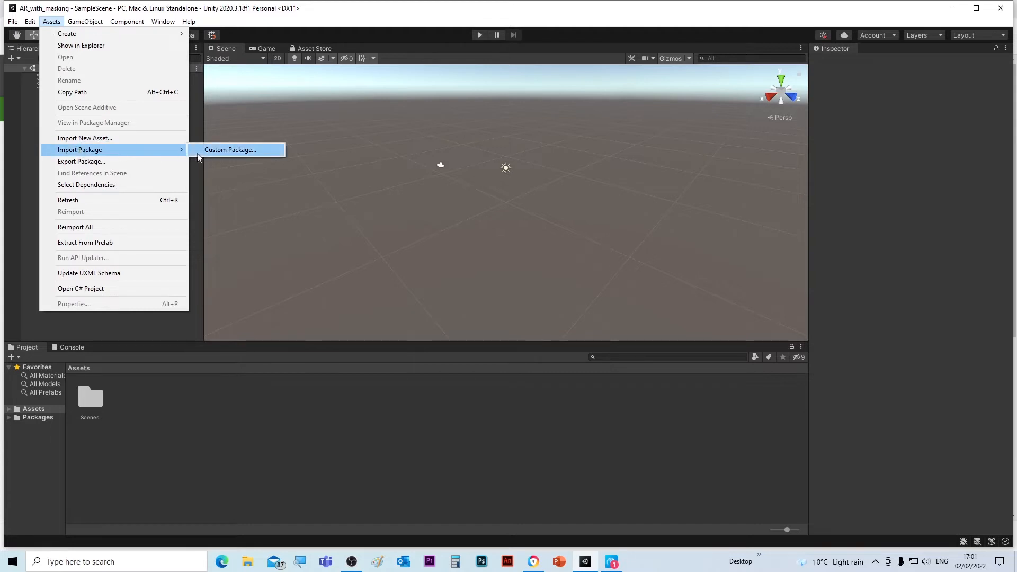
left_click(213, 150)
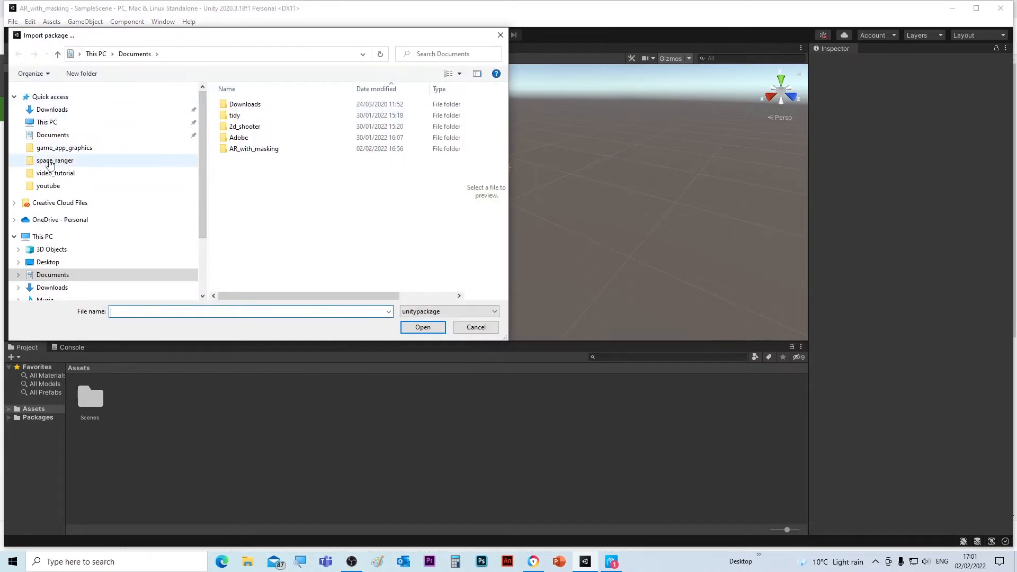
left_click(64, 287)
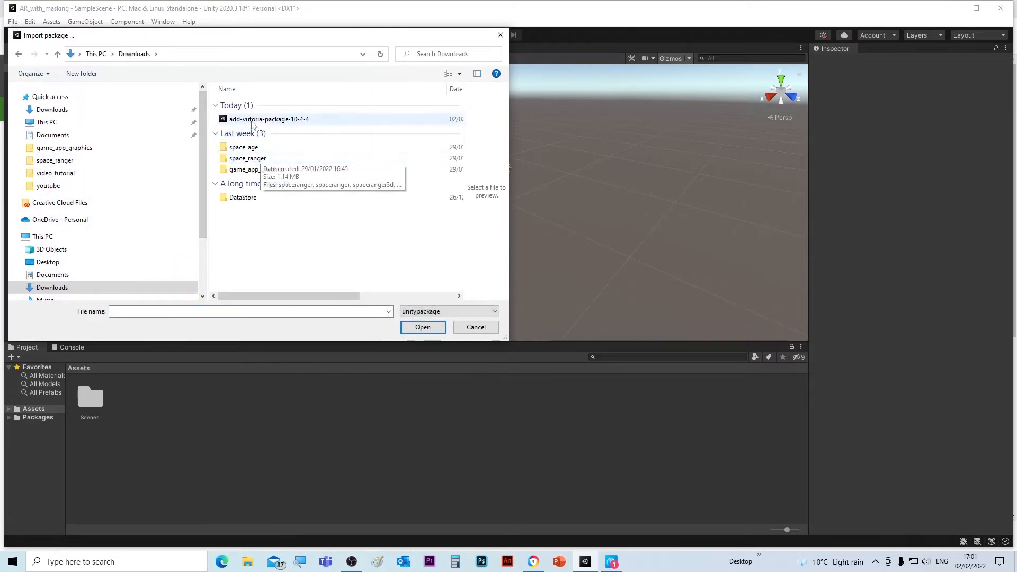
left_click(263, 120)
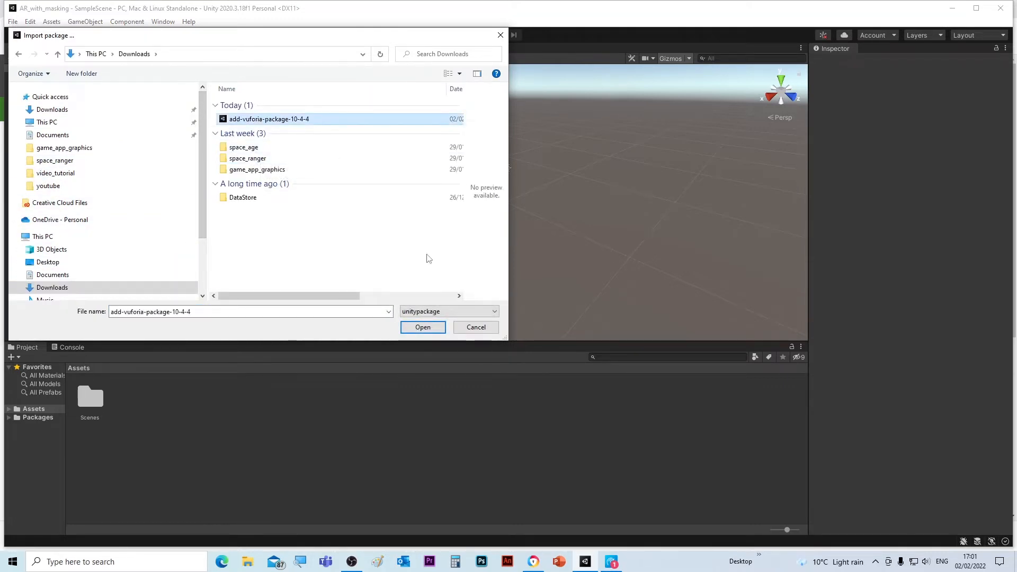
left_click(422, 327)
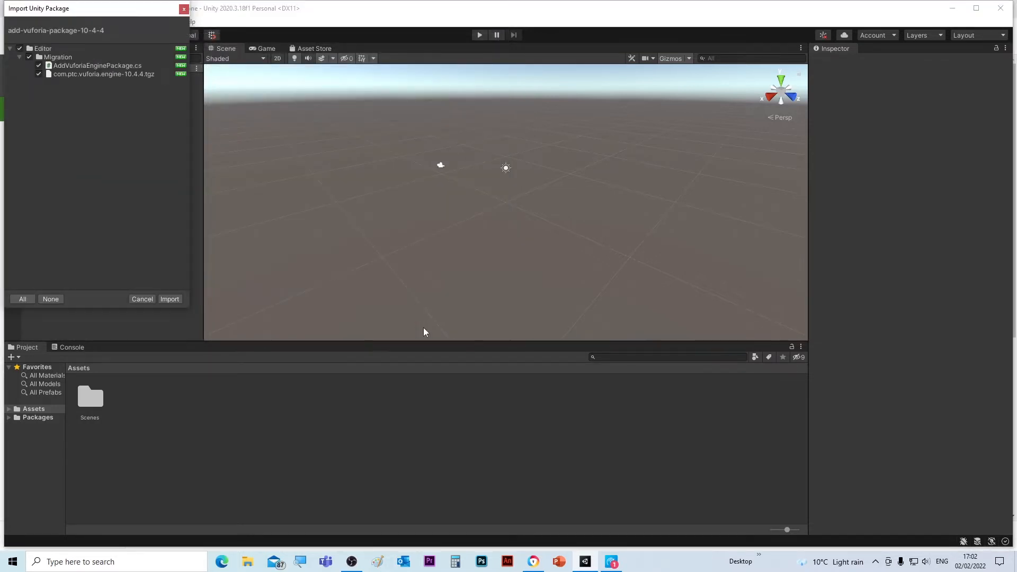
left_click(170, 298)
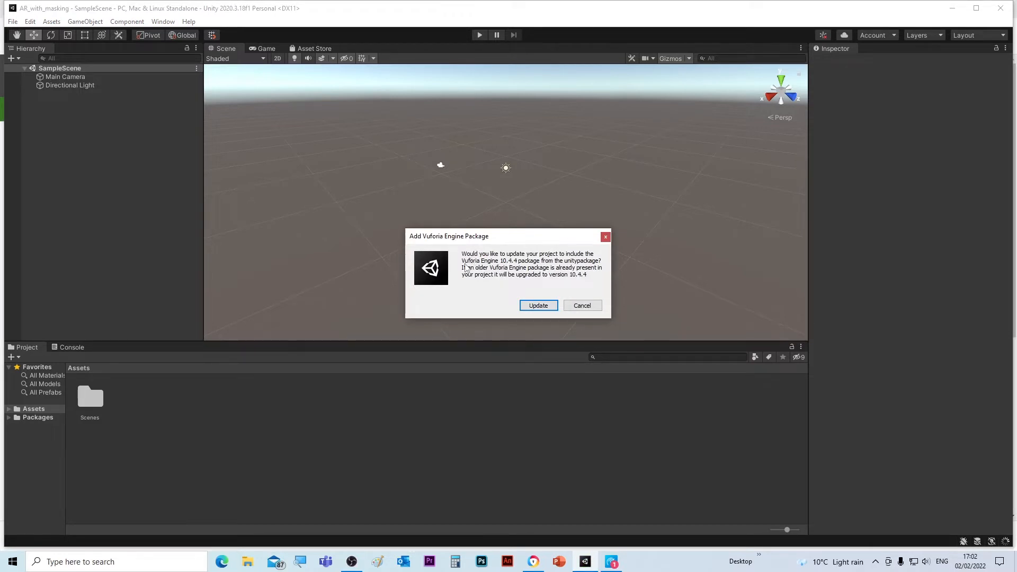
left_click(532, 307)
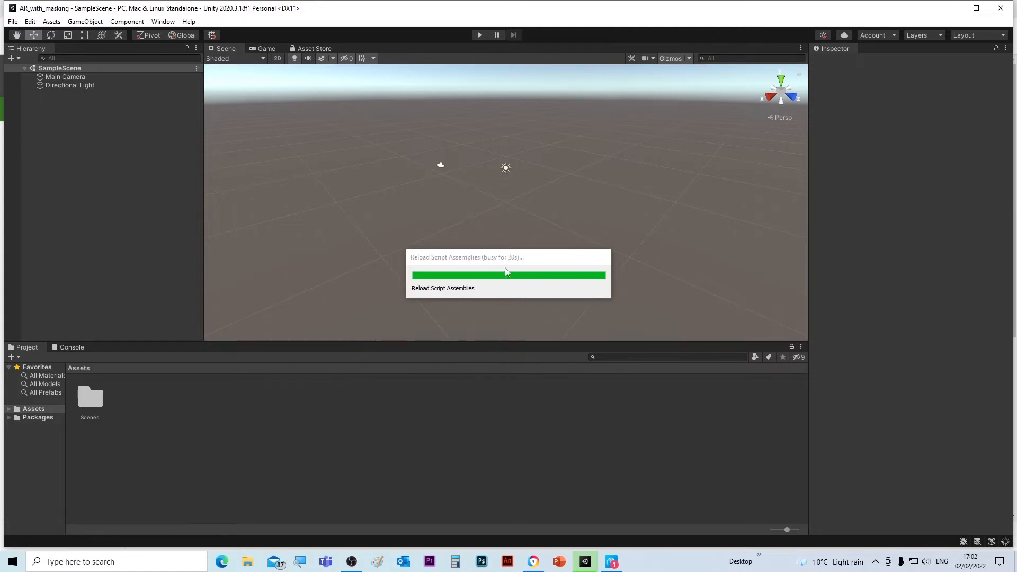
- On the Vuforia portal, examine the talos_placeholder image target in the TALOS database of the Target Manager
left_click(352, 562)
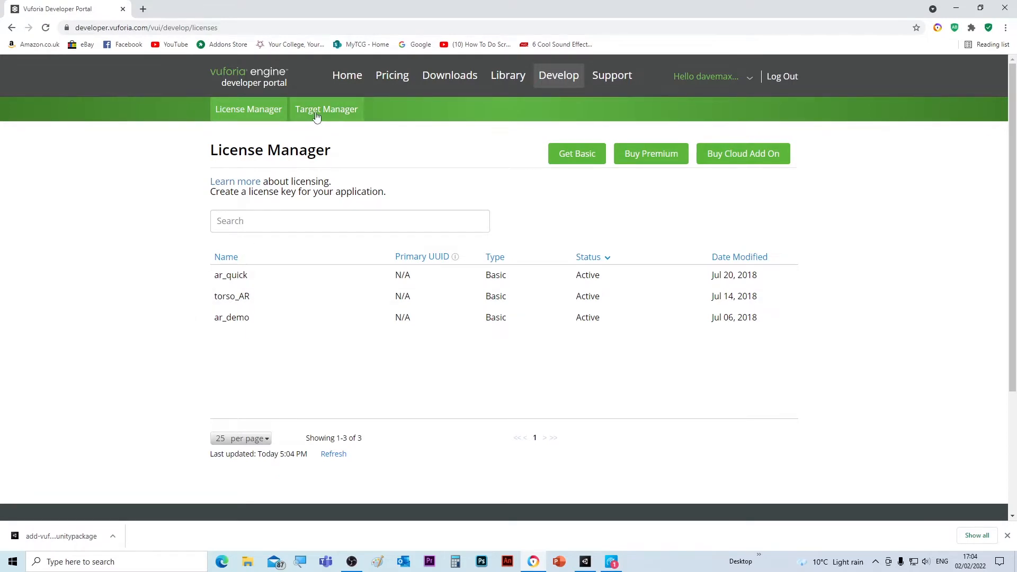
left_click(318, 115)
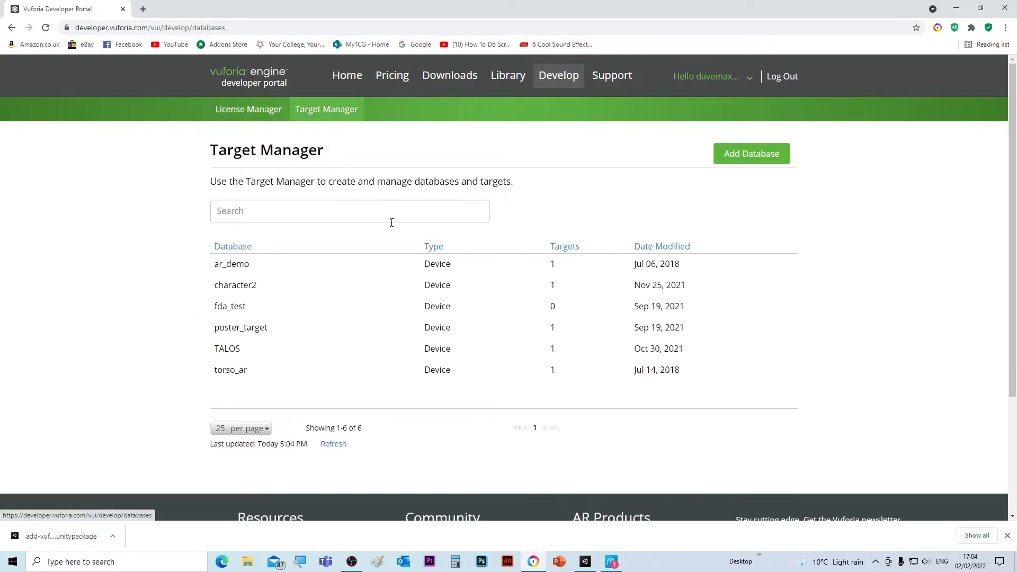
left_click(235, 358)
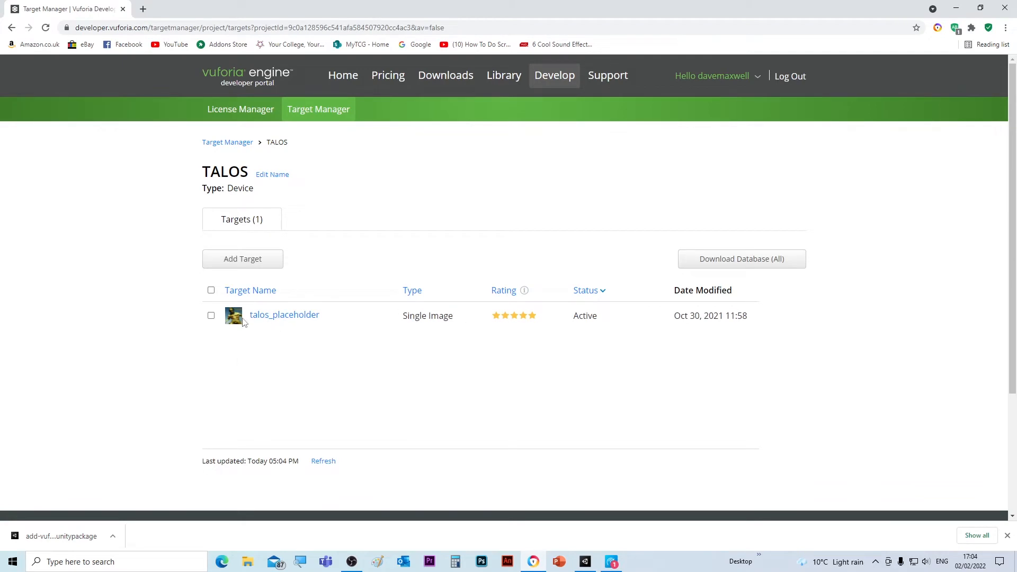
left_click(274, 316)
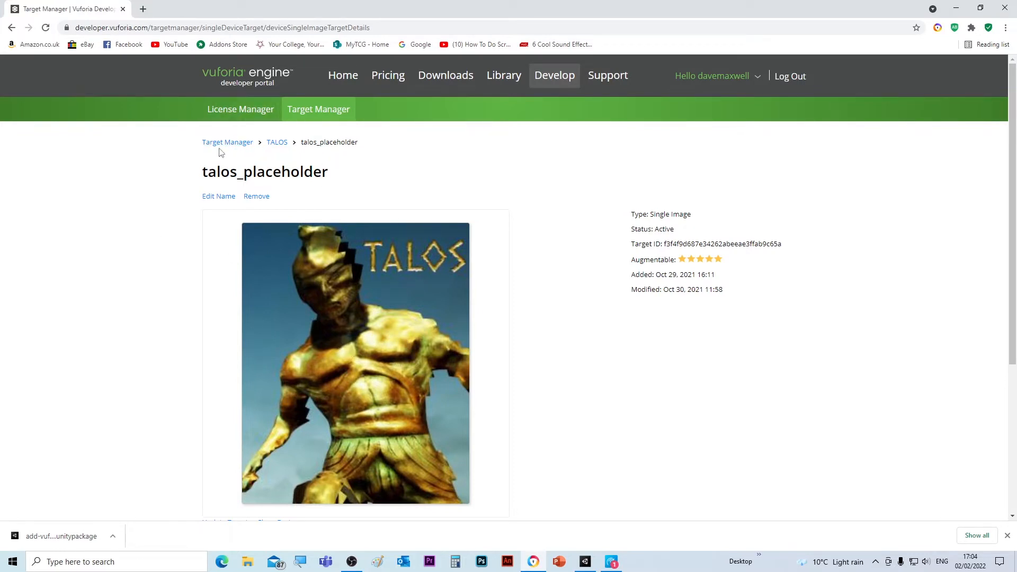
- Open the ar_demo license in the License Manager and copy its license key
left_click(246, 115)
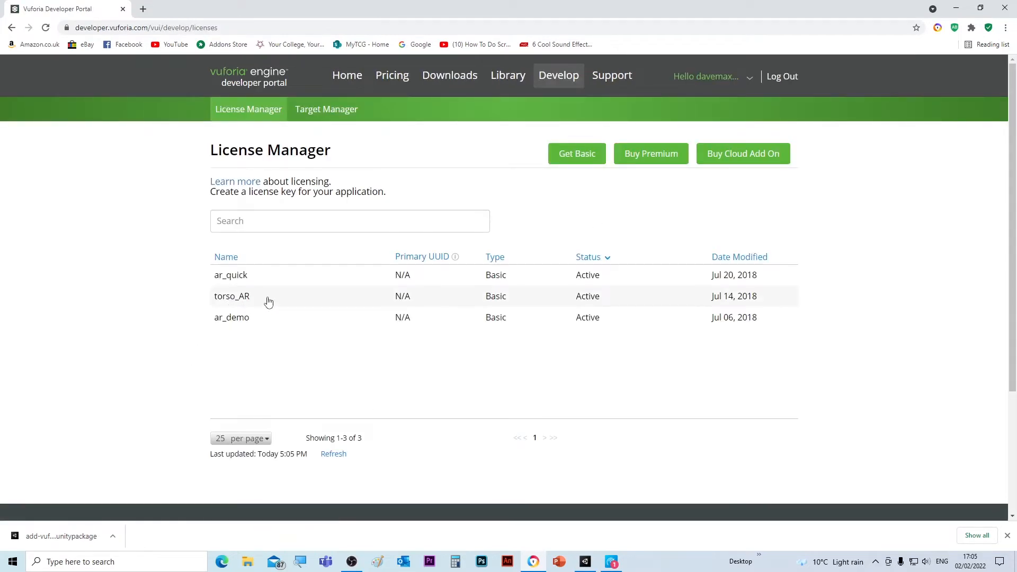
left_click(238, 323)
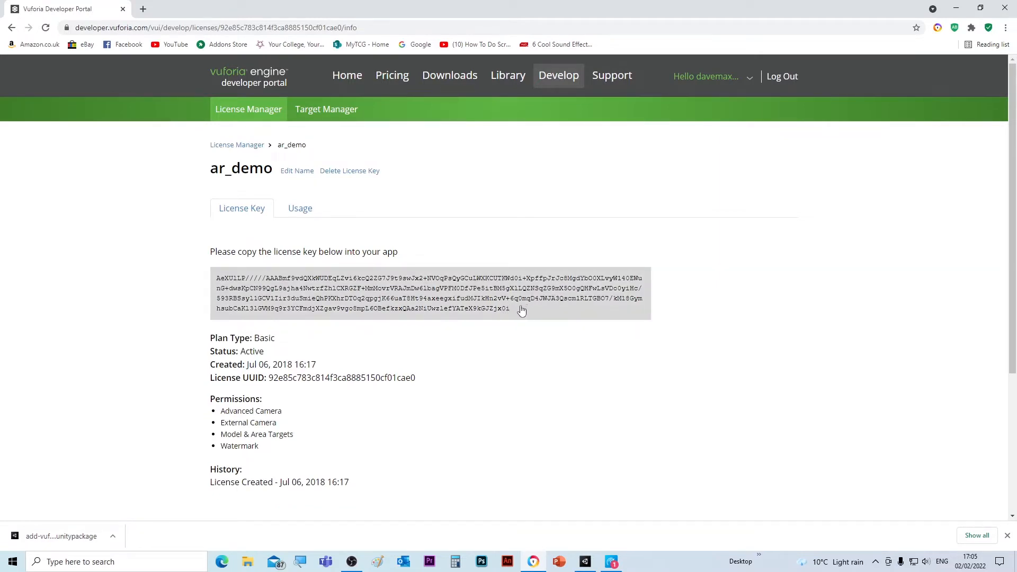
left_click(513, 292)
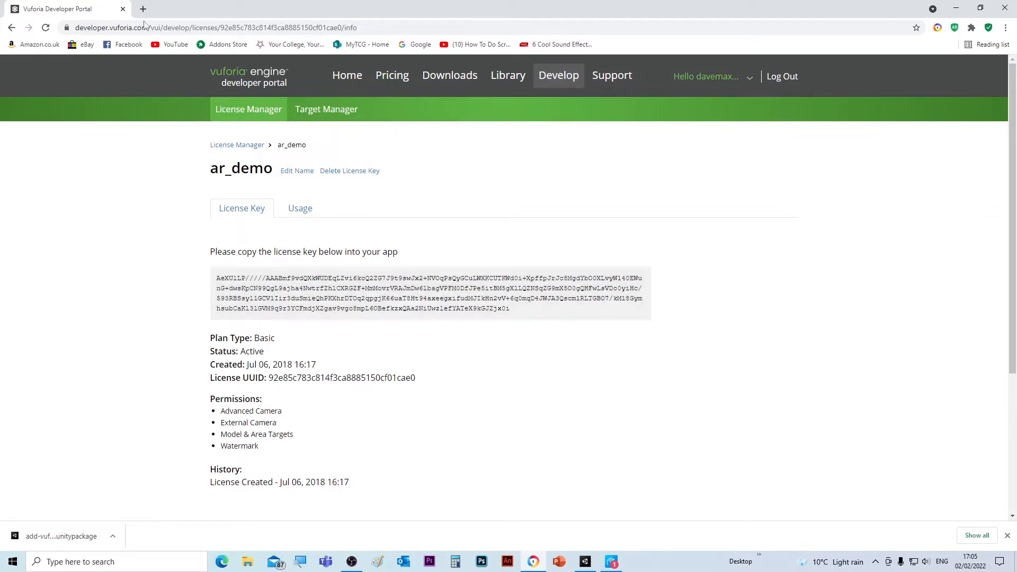
- Switch to Unity, add a Vuforia AR Camera to the scene, accepting the software license, and delete the default Main Camera
left_click(585, 561)
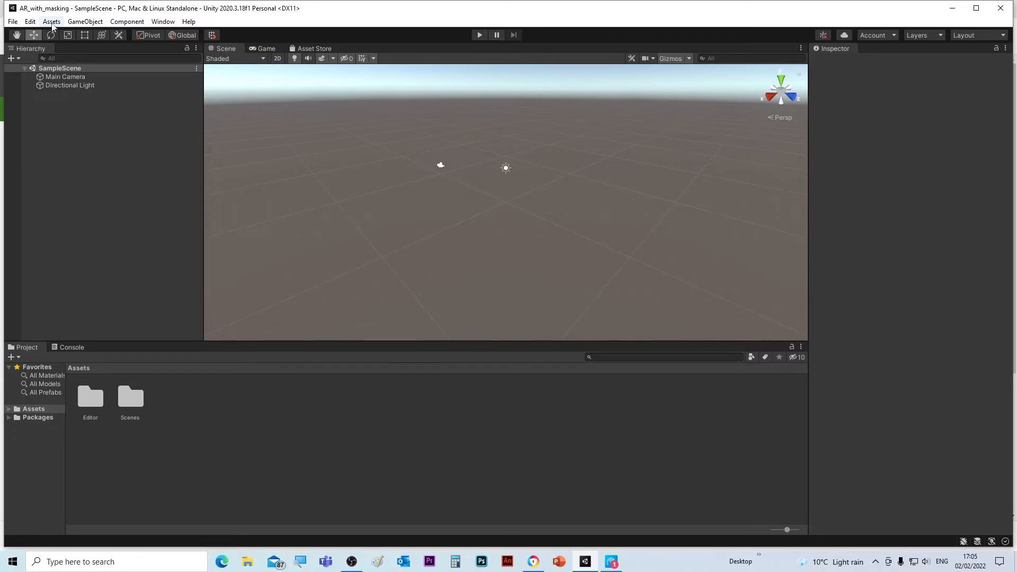
left_click(52, 24)
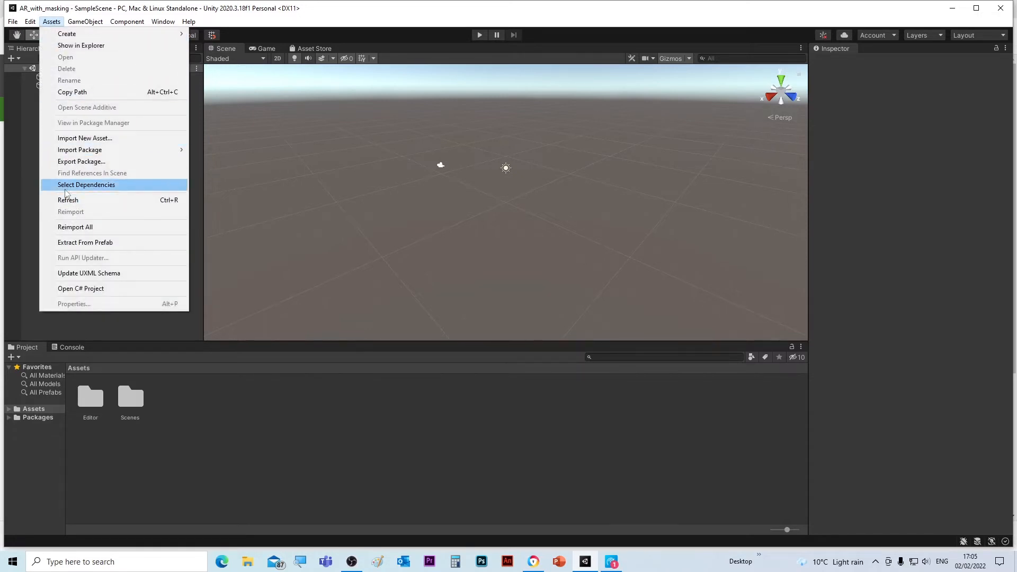
mouse_move(83, 23)
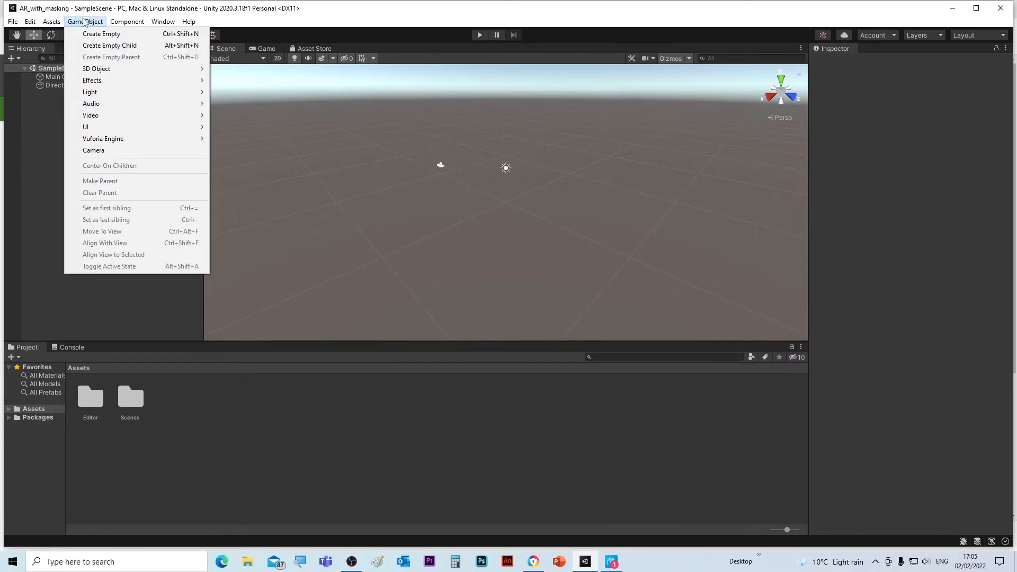
mouse_move(181, 140)
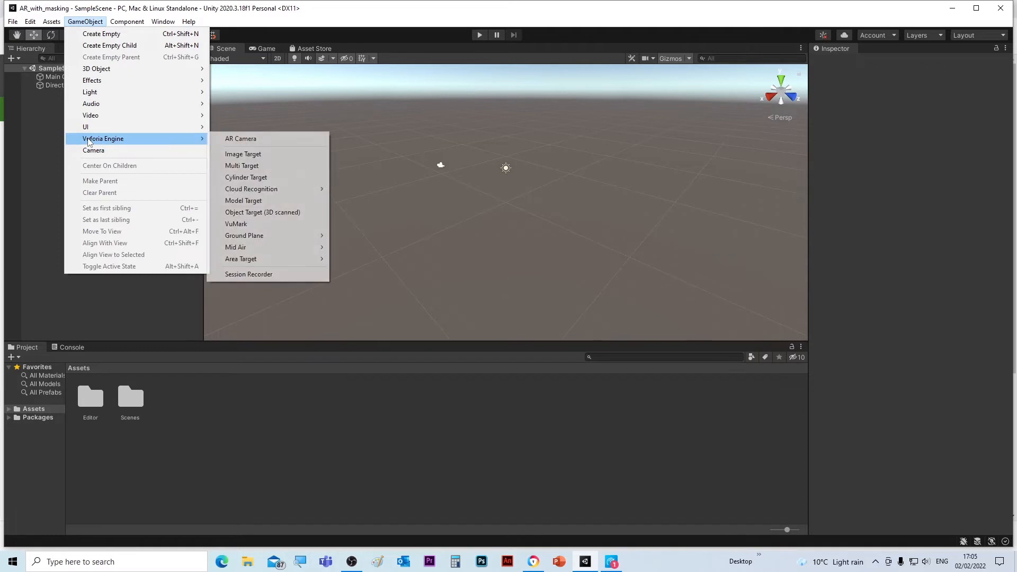
left_click(248, 140)
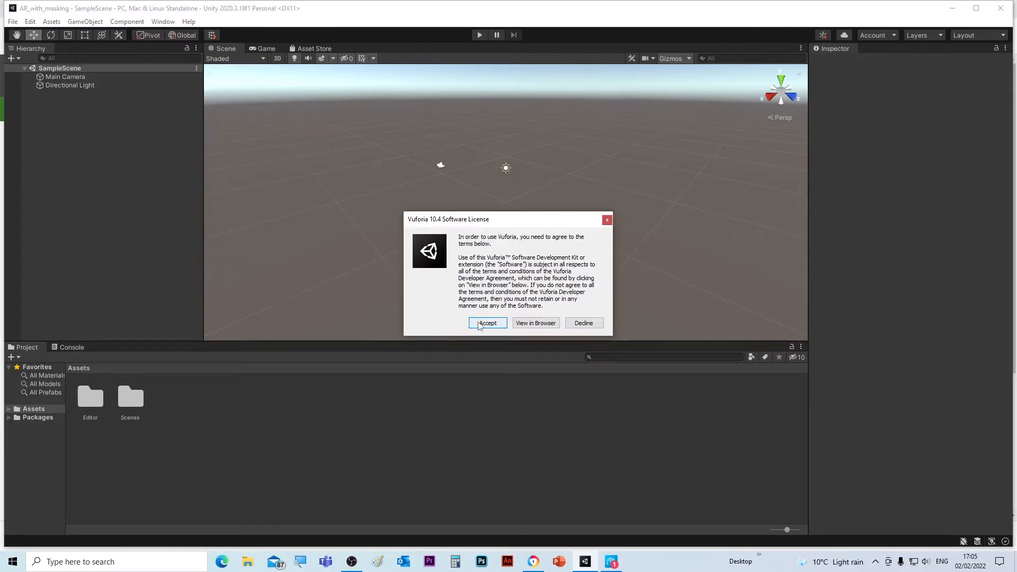
left_click(480, 327)
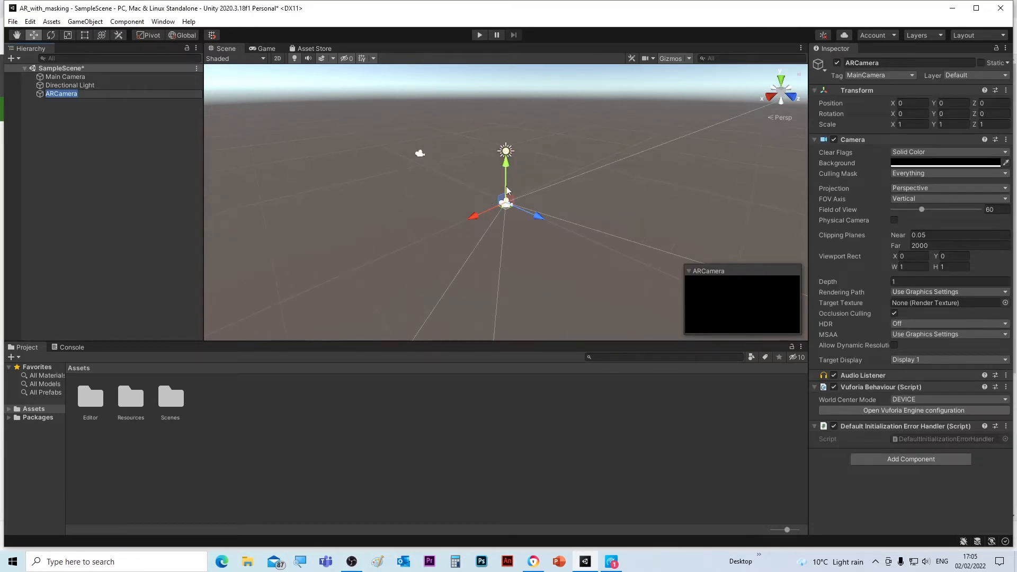
left_click(419, 156)
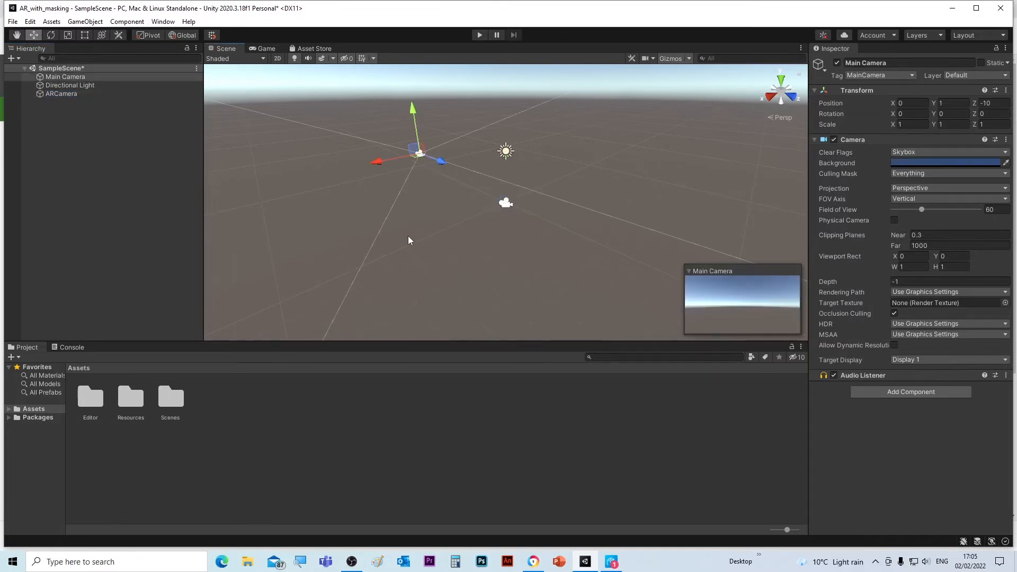
key("Delete")
- Open the Vuforia Engine configuration from the AR camera and paste the copied license key as the App License Key
left_click(506, 204)
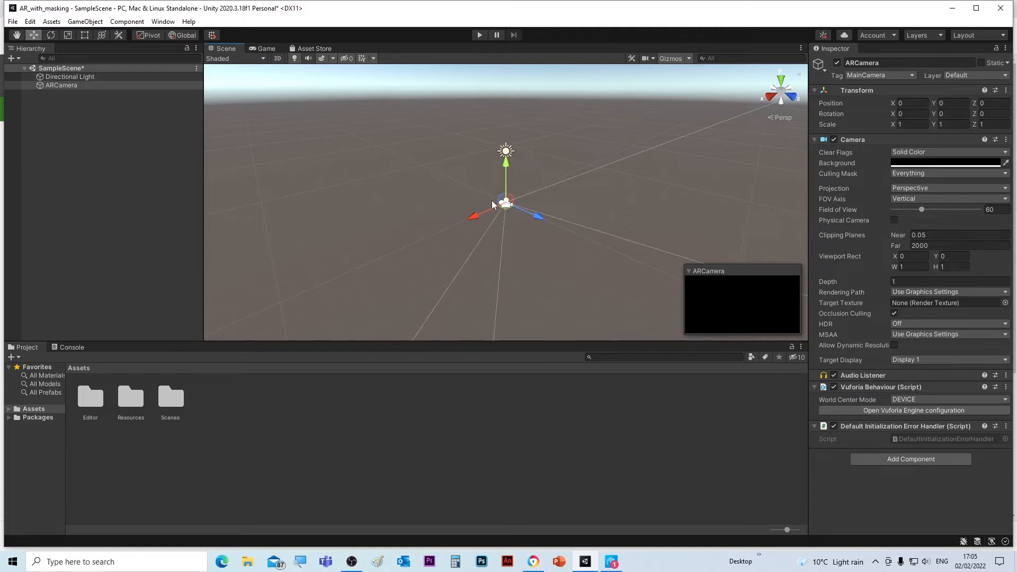
left_click(916, 411)
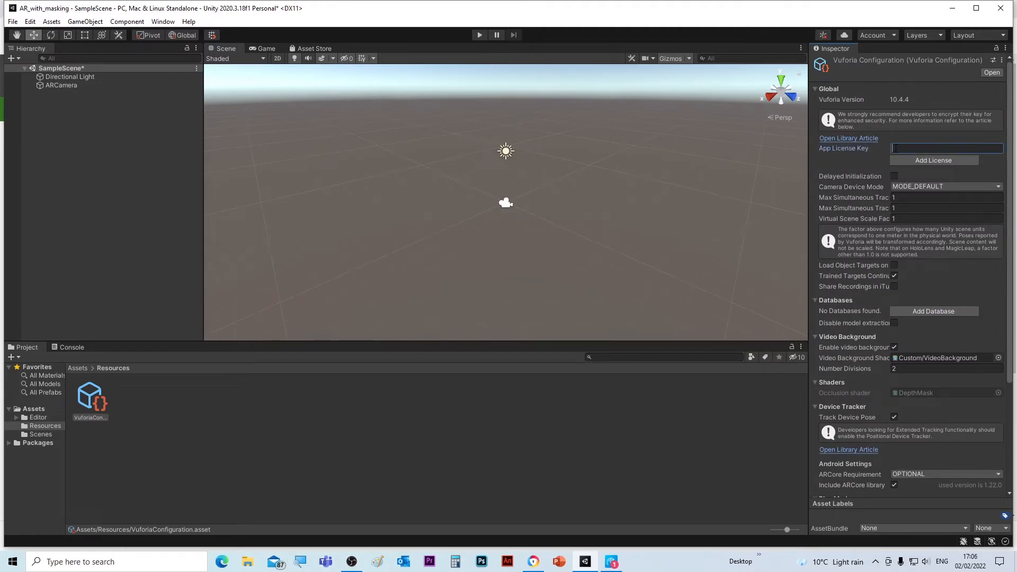
key("ctrl+v")
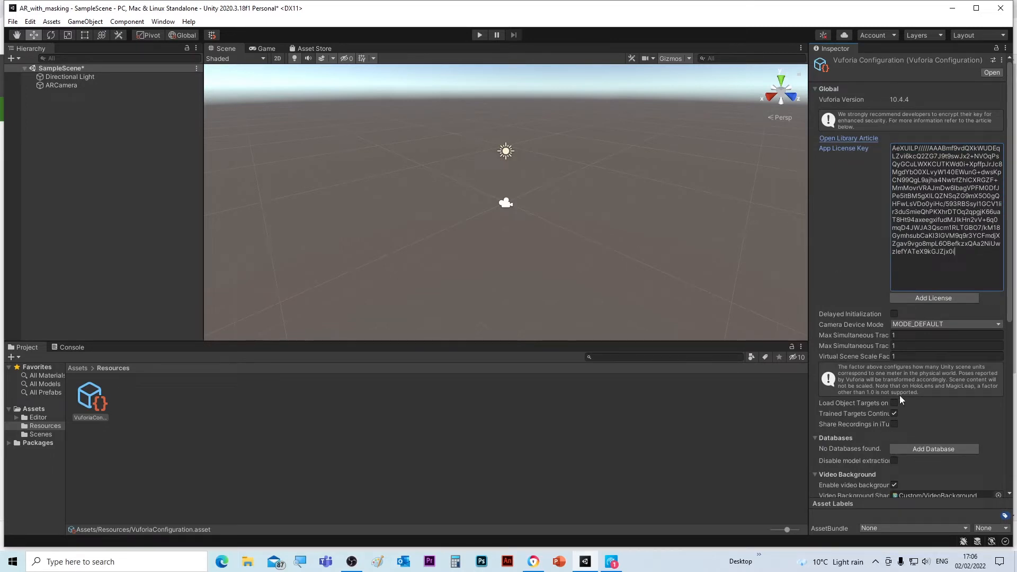
scroll(867, 376, "down", 10)
scroll(867, 377, "up", 10)
scroll(866, 380, "down", 5)
scroll(866, 379, "up", 5)
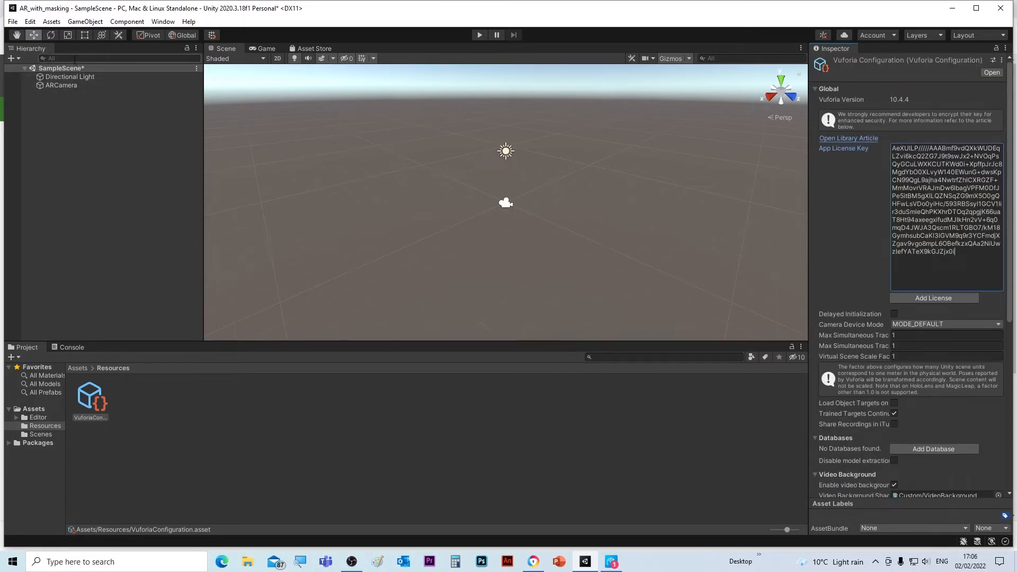
- Add a Vuforia Image Target to the scene and select the ARCamera object
left_click(86, 22)
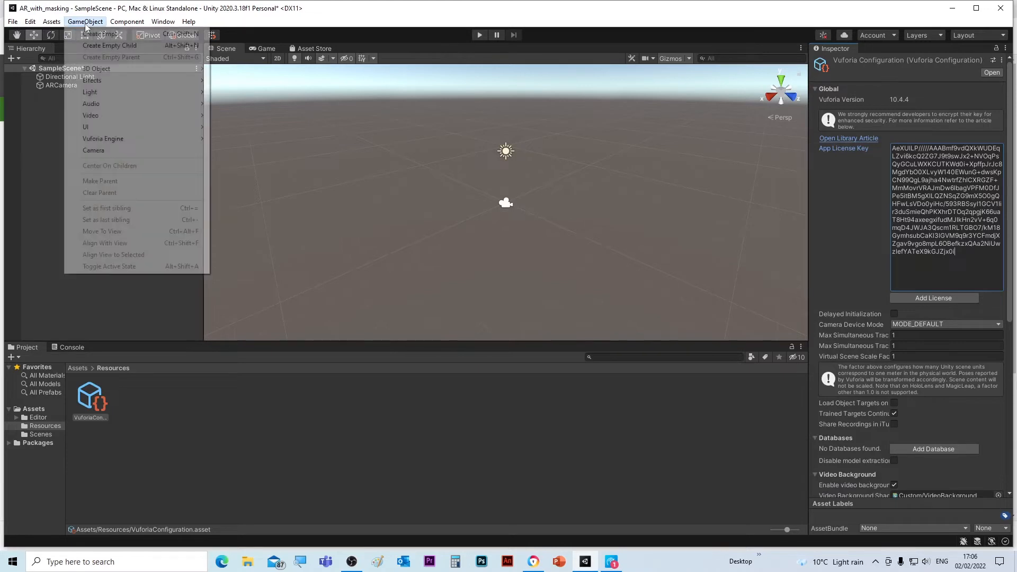
mouse_move(104, 139)
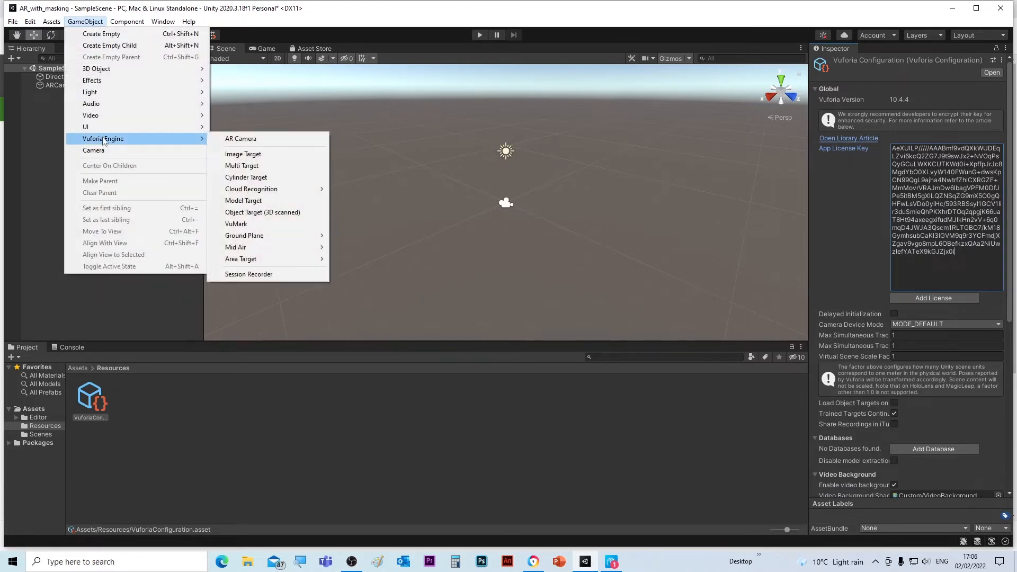
left_click(252, 154)
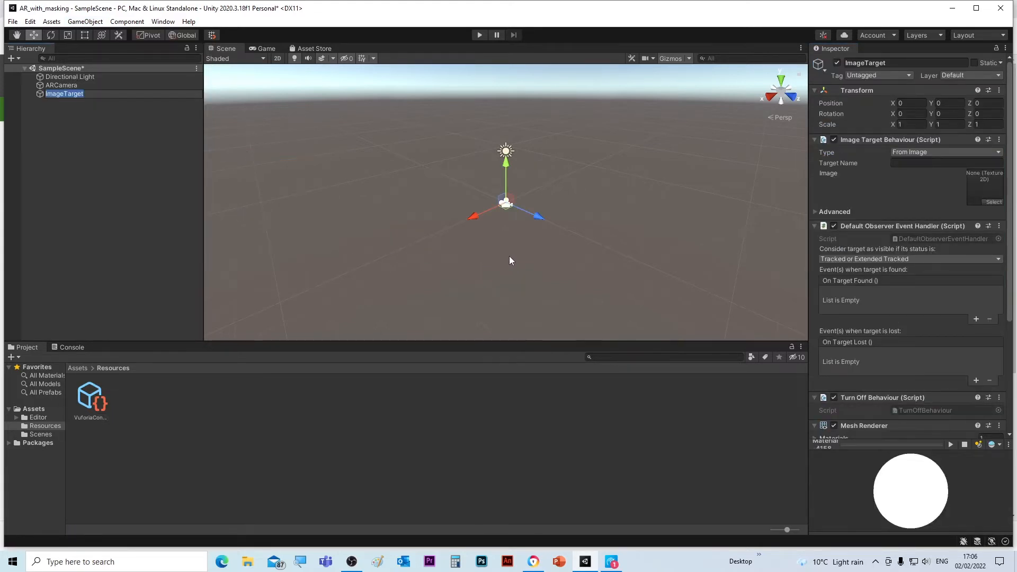
left_click(64, 87)
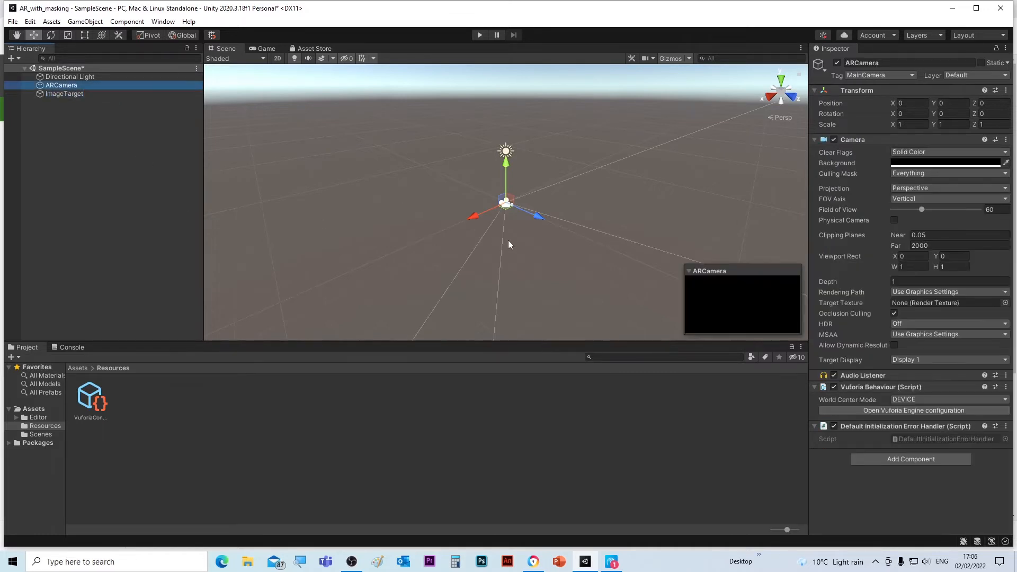
- Move the ARCamera back along the Z axis to about -2.21, away from the image target
left_click_drag(538, 221, 503, 197)
scroll(504, 197, "up", 5)
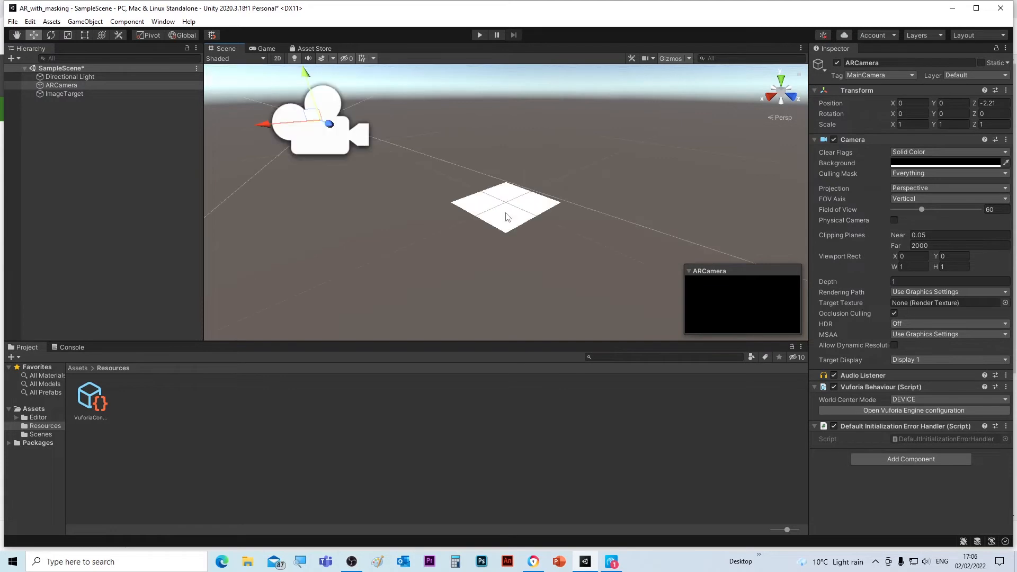
- Set the ImageTarget's type to From Database and skip importing the default image target database
left_click(498, 232)
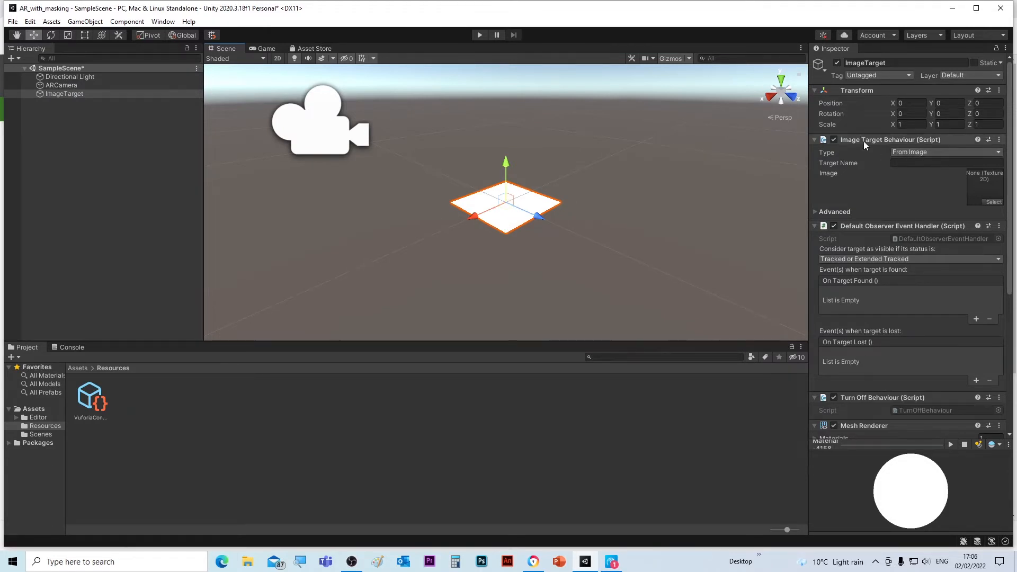
left_click(906, 153)
left_click(931, 176)
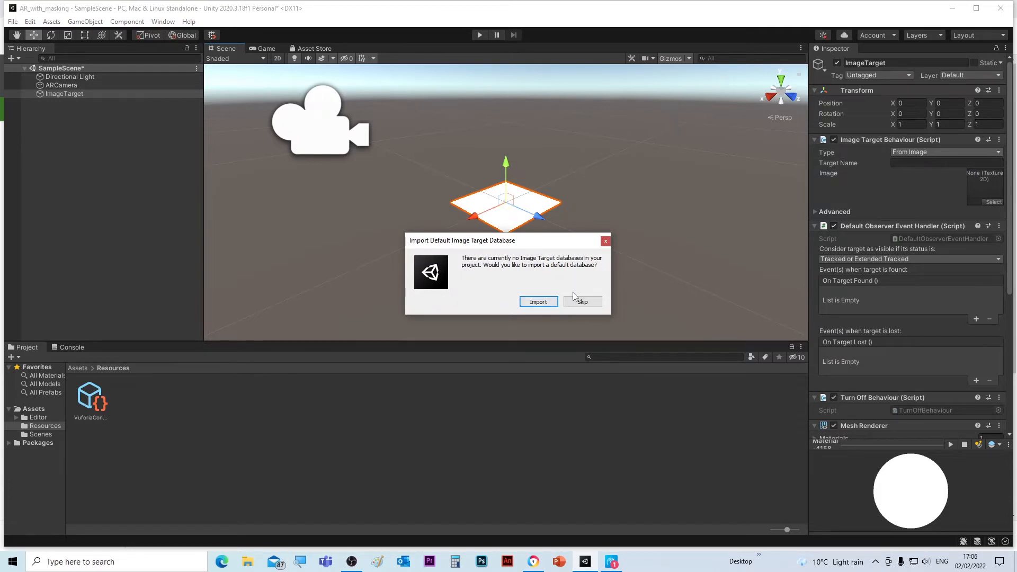
left_click(582, 303)
scroll(588, 230, "down", 5)
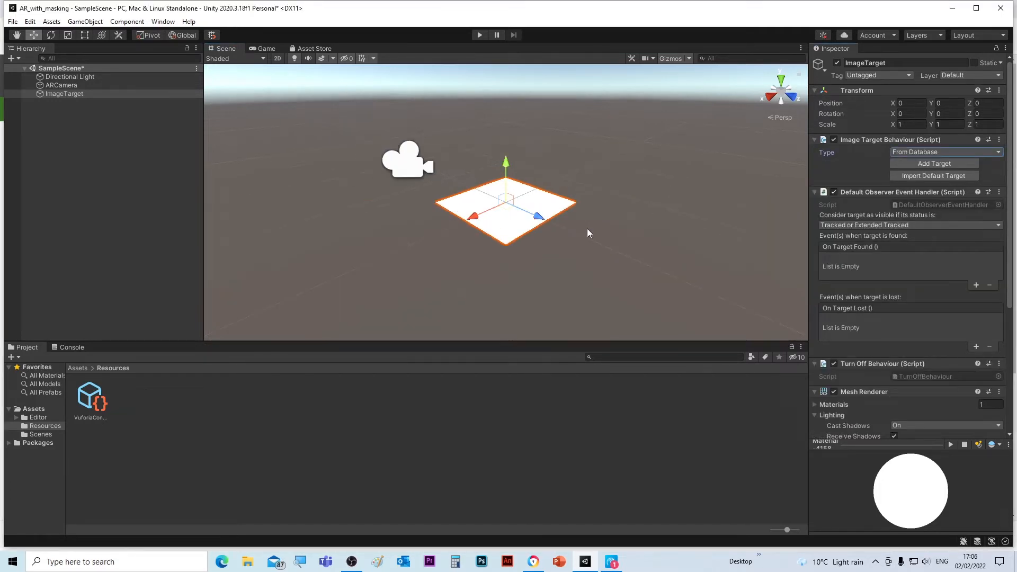
- Switch to the Vuforia developer portal in the browser and download the TALOS database with its talos_placeholder target for Unity Editor
left_click(533, 561)
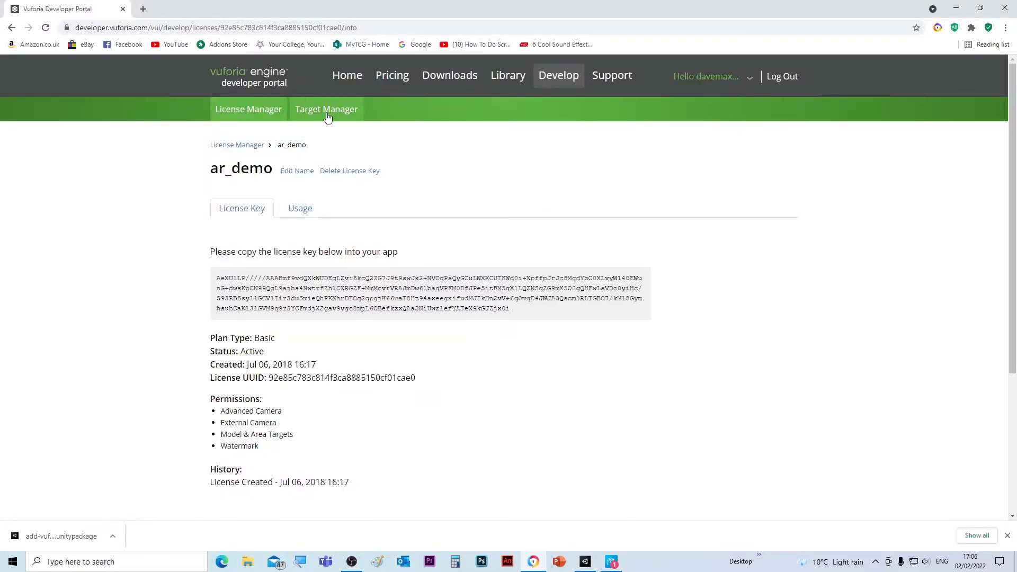
left_click(328, 112)
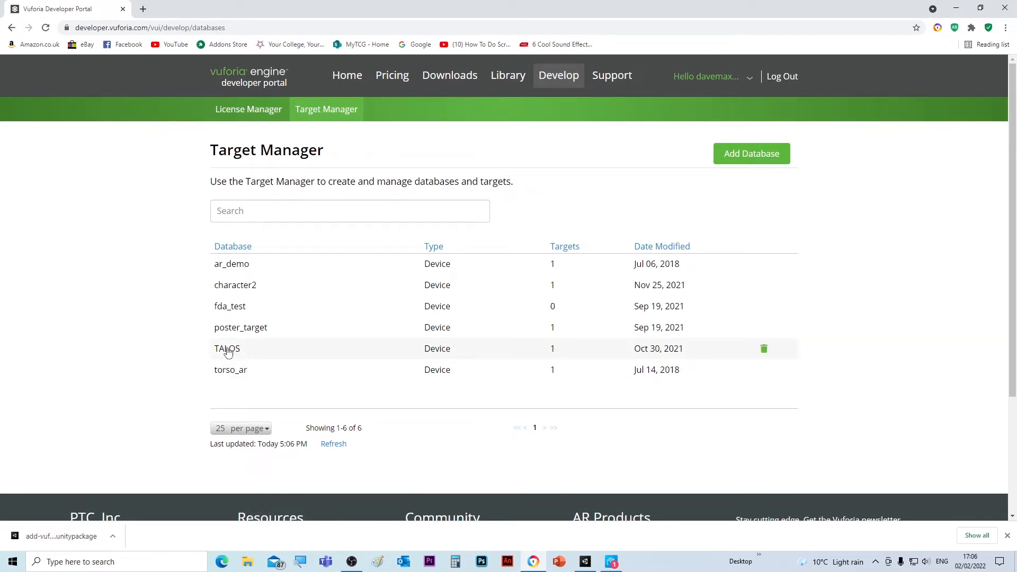
left_click(228, 351)
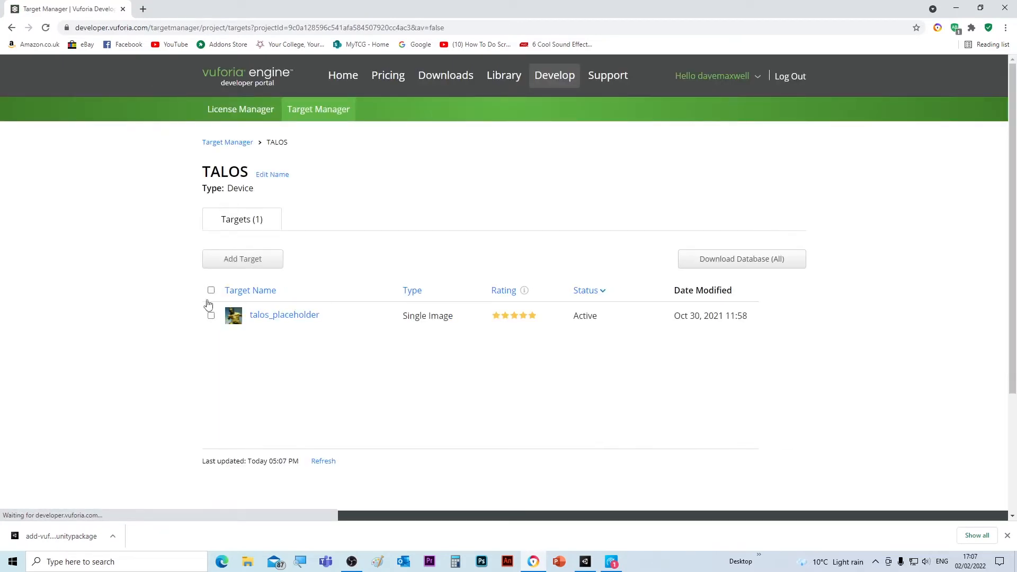
left_click(211, 291)
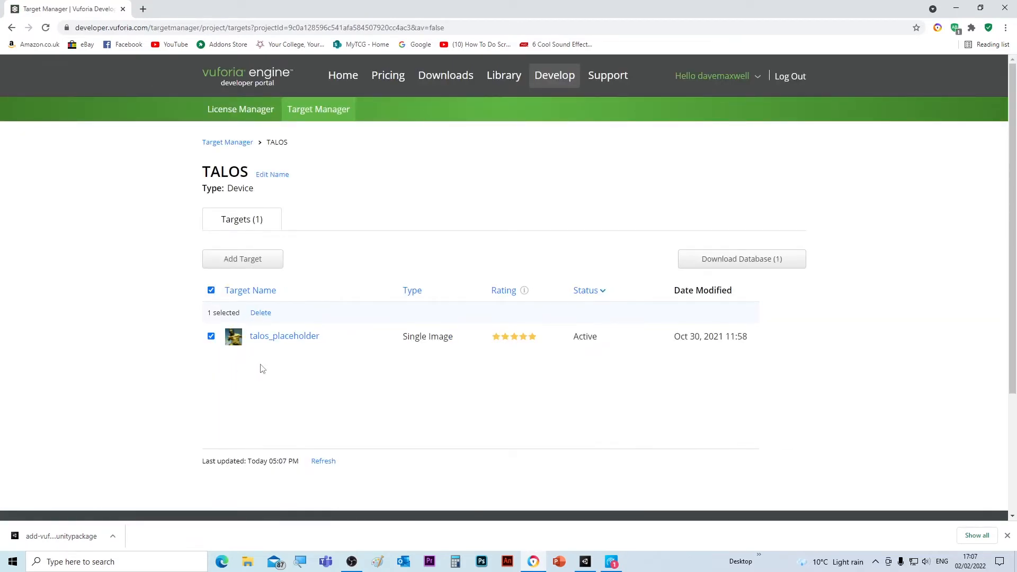
left_click(737, 259)
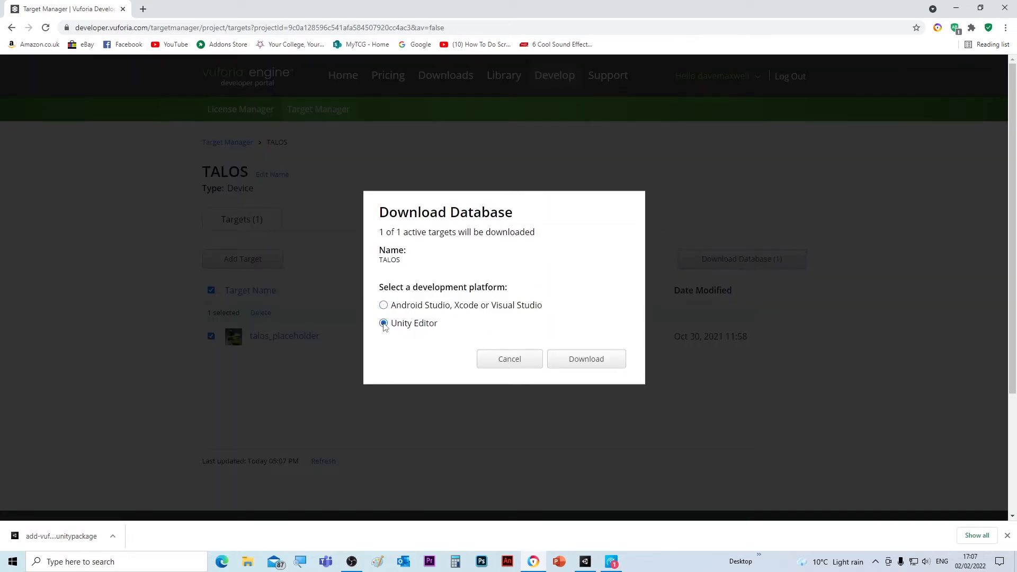
left_click(577, 358)
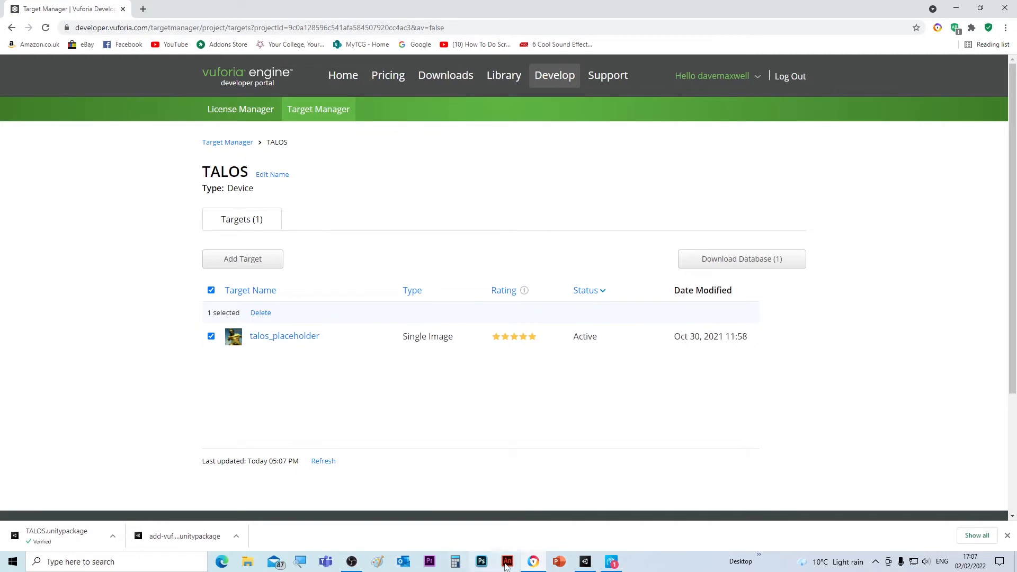
- Switch back to Unity and import the downloaded TALOS custom package with all its files
left_click(585, 561)
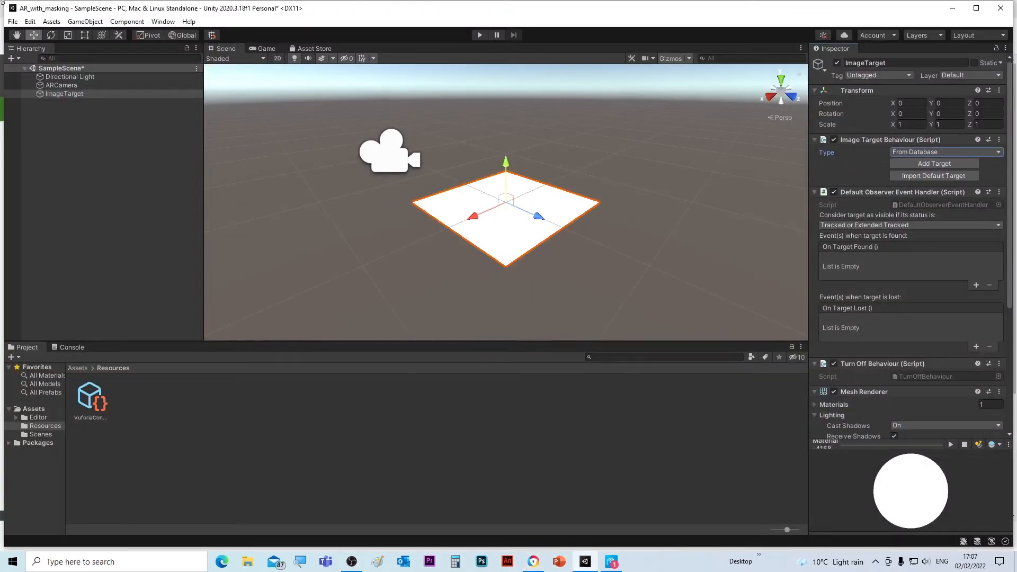
left_click(52, 22)
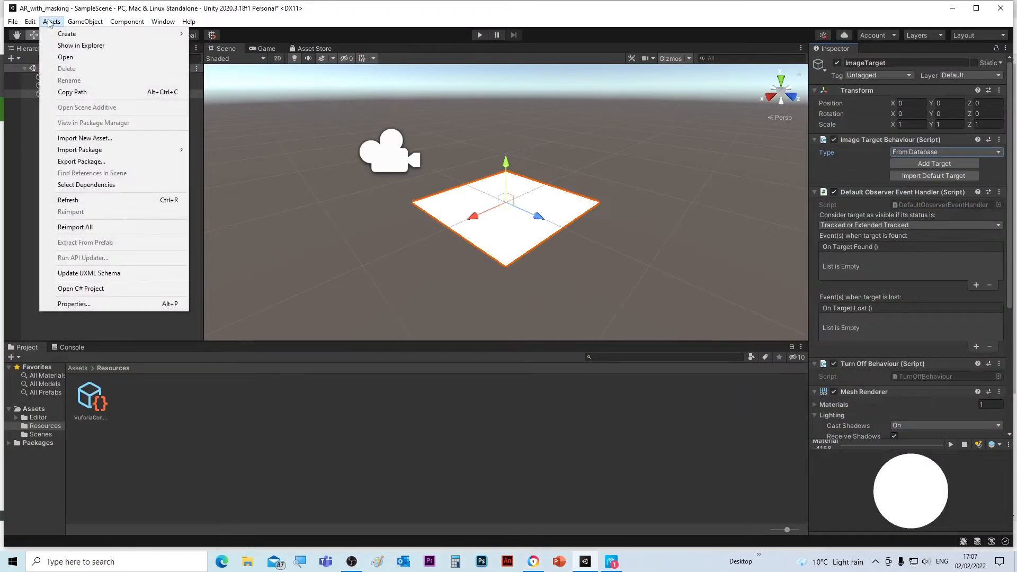
mouse_move(84, 150)
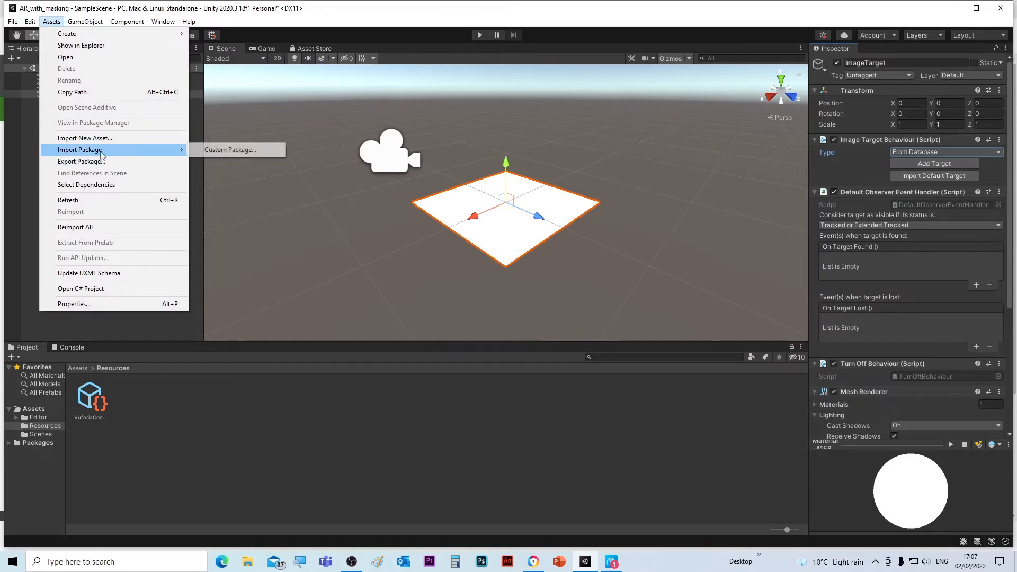
left_click(230, 150)
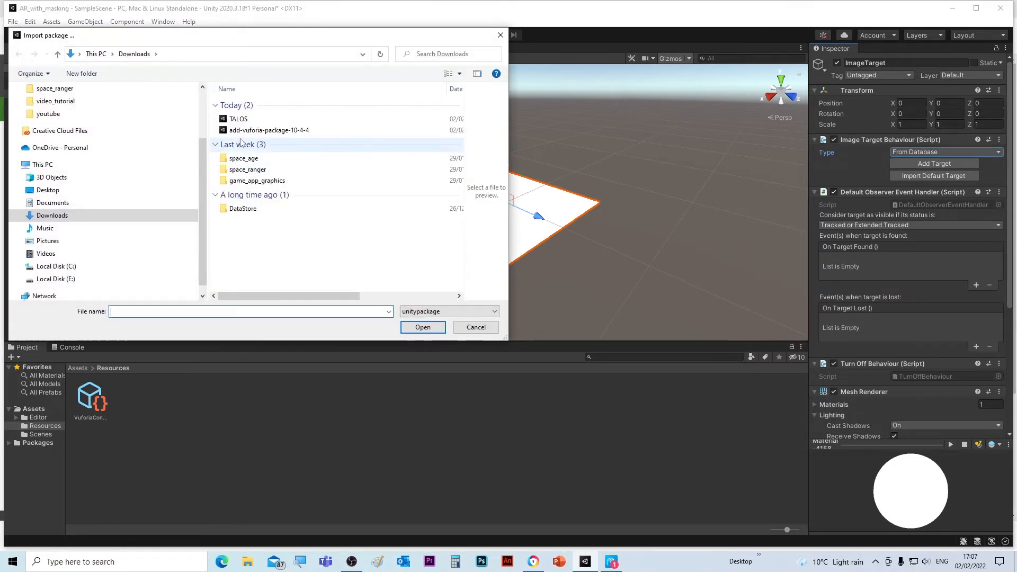
left_click(237, 119)
left_click(421, 327)
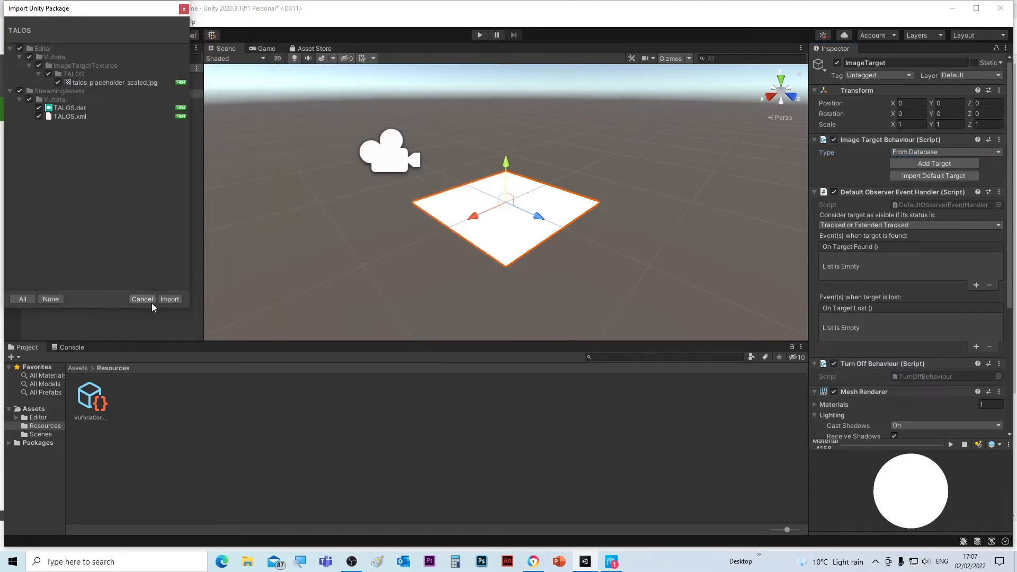
left_click(169, 298)
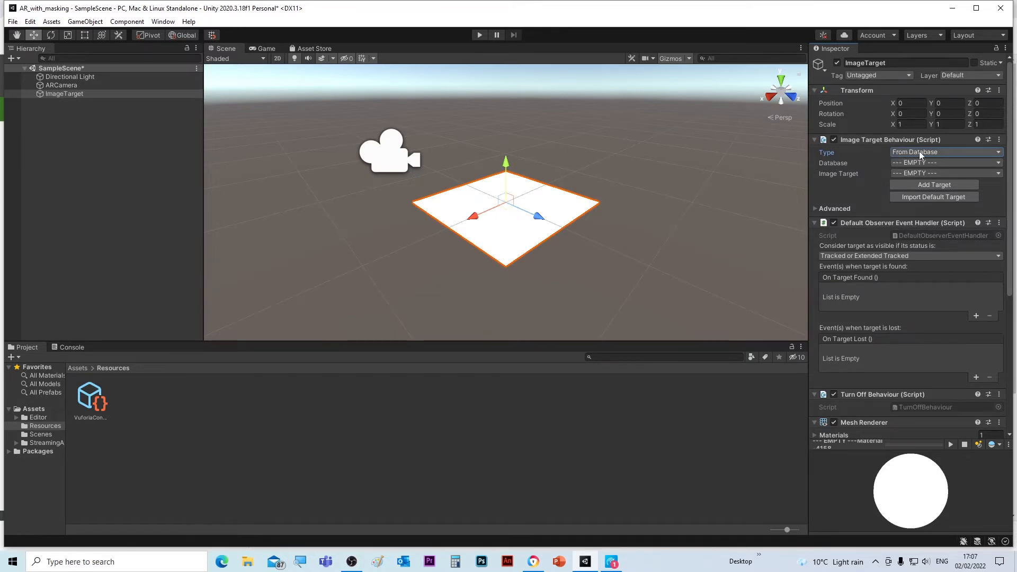
- Assign the TALOS database with the talos_placeholder image to the ImageTarget and inspect it in the scene
left_click(929, 161)
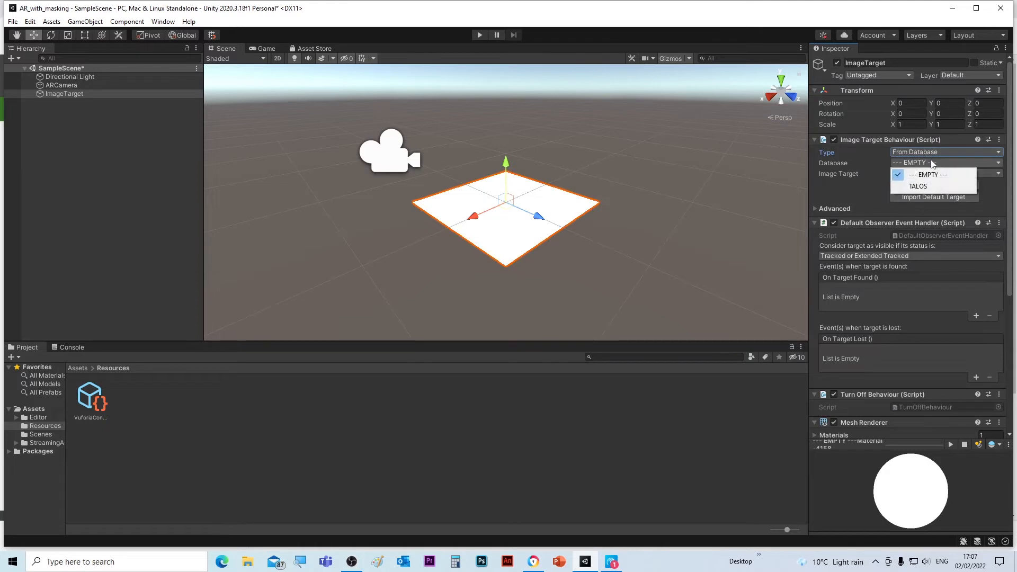
left_click(920, 184)
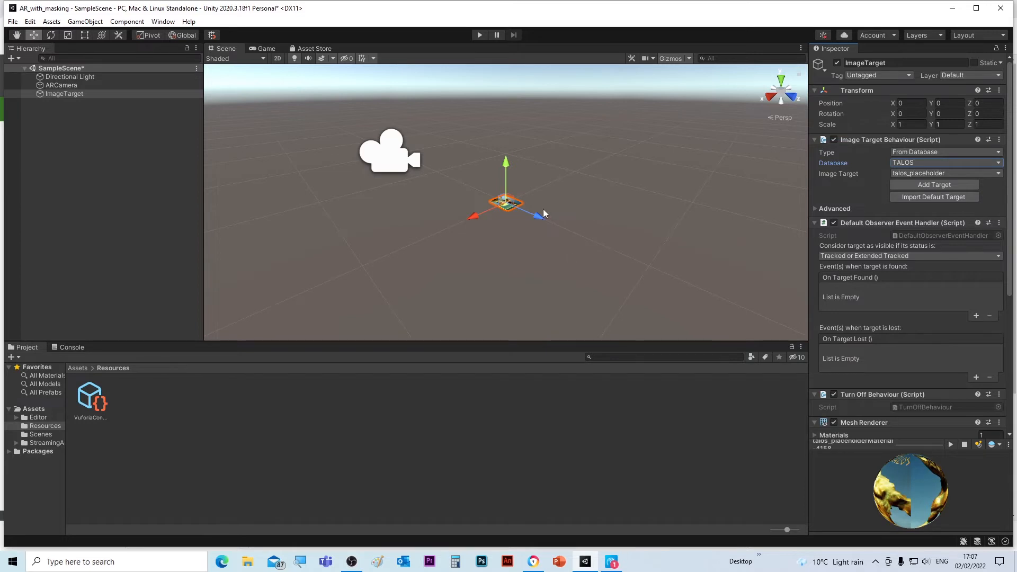
scroll(531, 194, "up", 10)
scroll(510, 200, "down", 7)
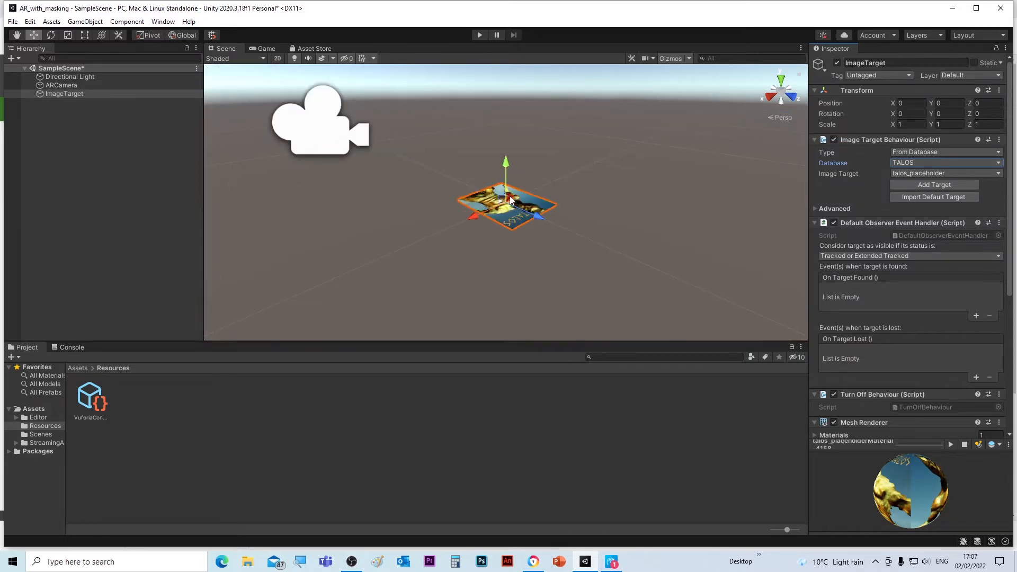
key("alt")
key("alt")
left_click_drag(399, 203, 472, 211, "alt")
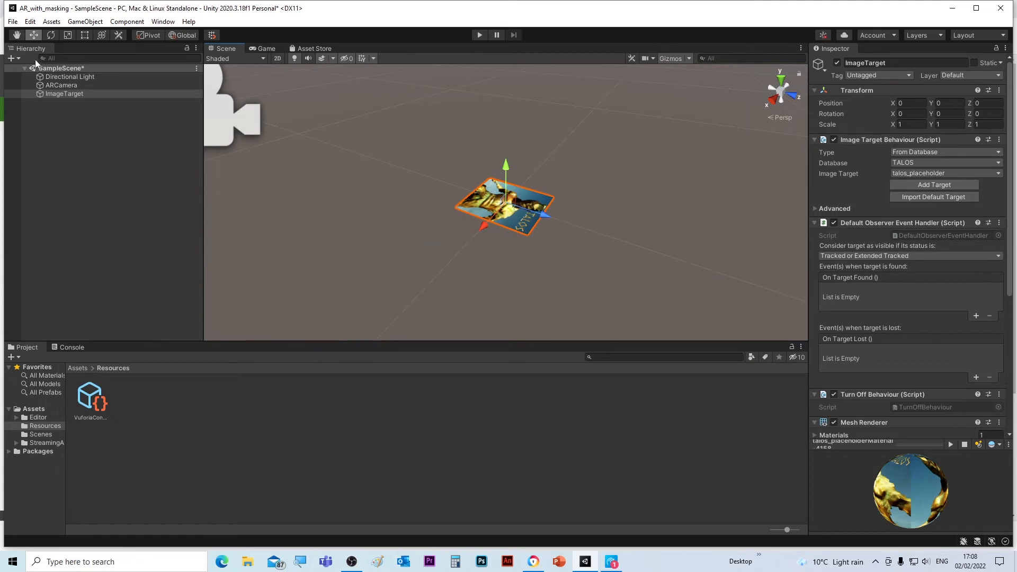
- Add a 3D cube to the scene at the image target's position
left_click(86, 22)
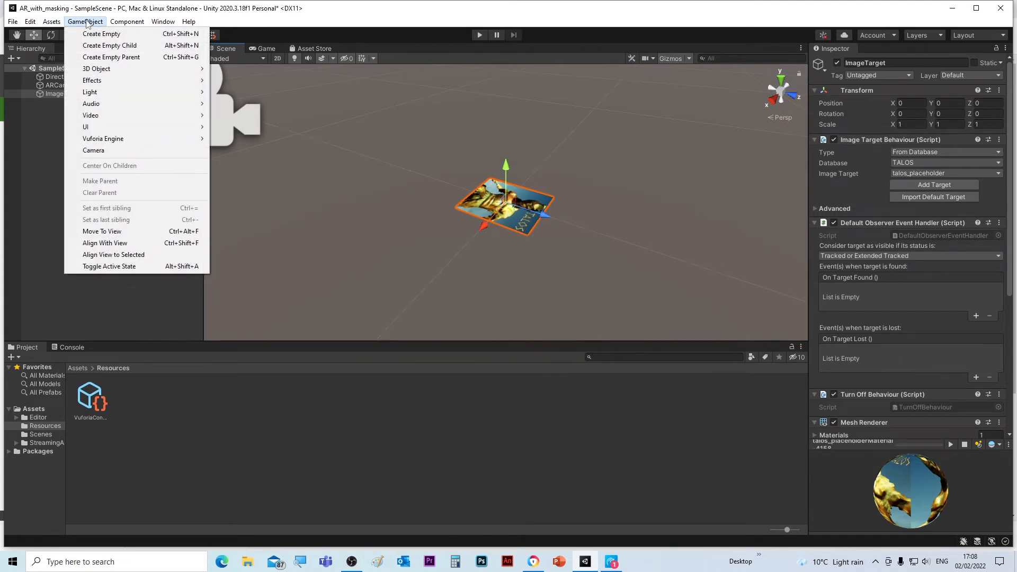
mouse_move(92, 73)
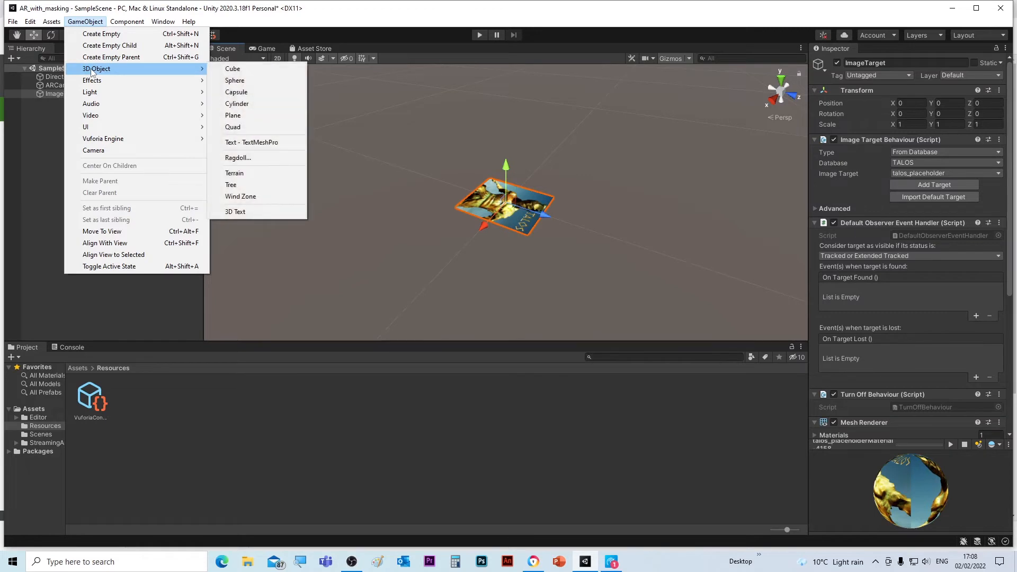
left_click(240, 69)
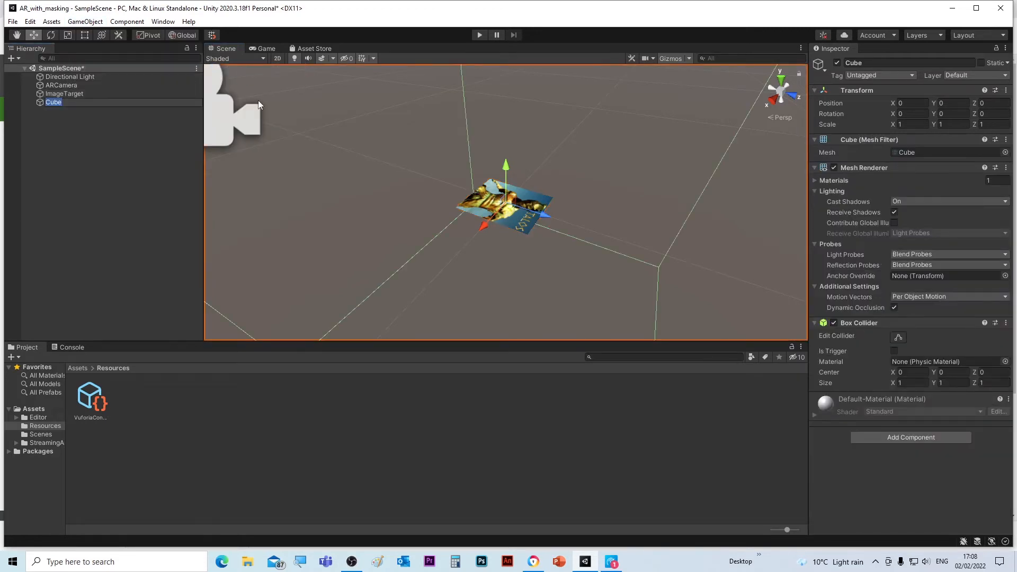
scroll(434, 163, "up", 5)
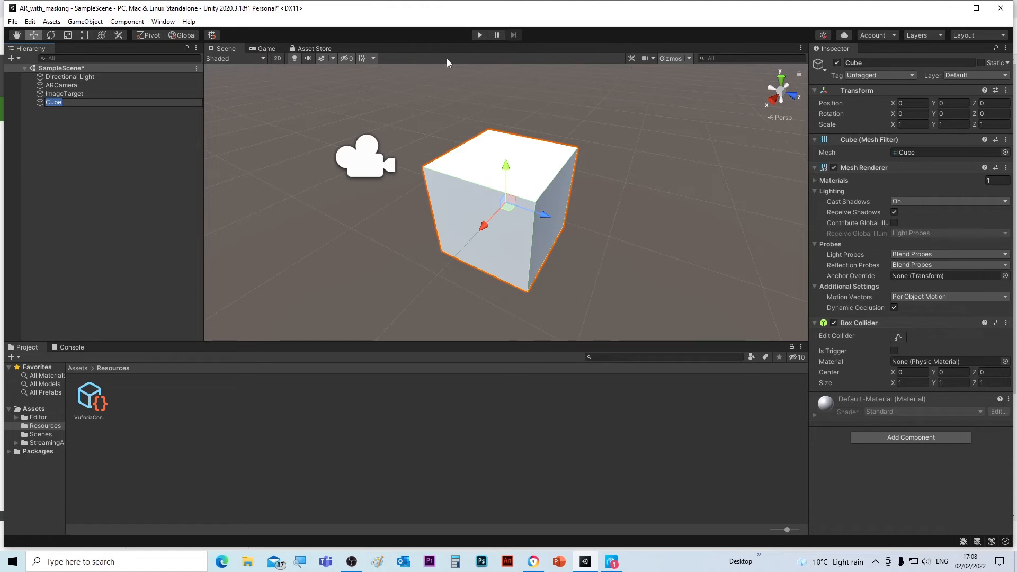
- Scale the cube down uniformly to about 0.068 so that it fits within the image target
left_click(69, 35)
left_click_drag(504, 202, 507, 249)
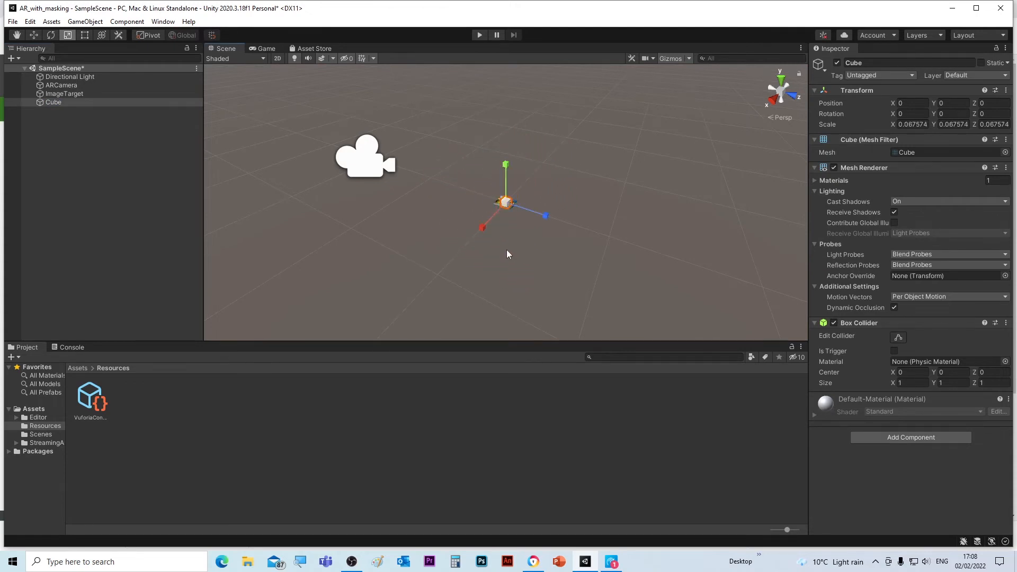
key("f")
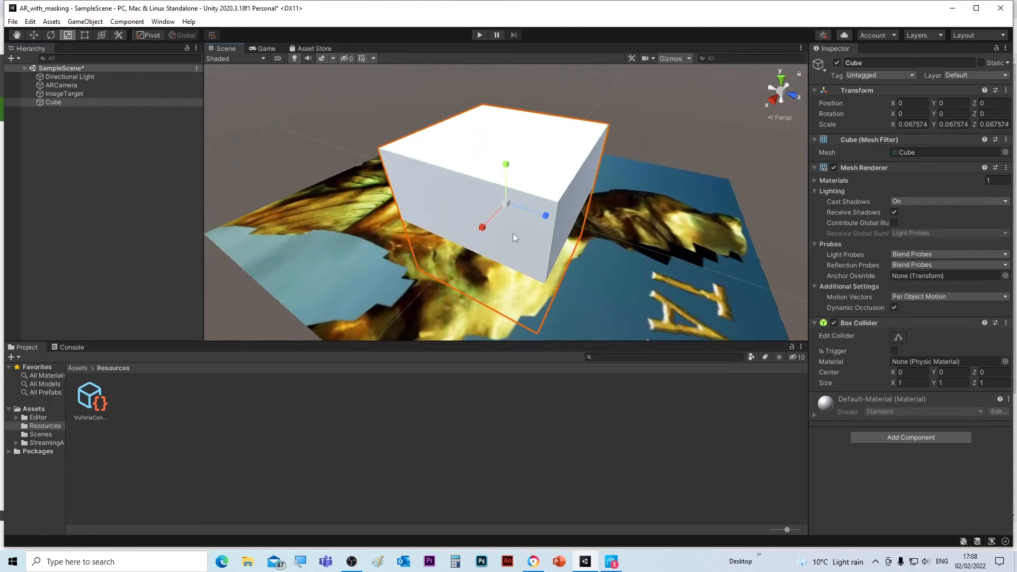
scroll(456, 187, "down", 2)
scroll(455, 185, "up", 2)
scroll(456, 185, "down", 1)
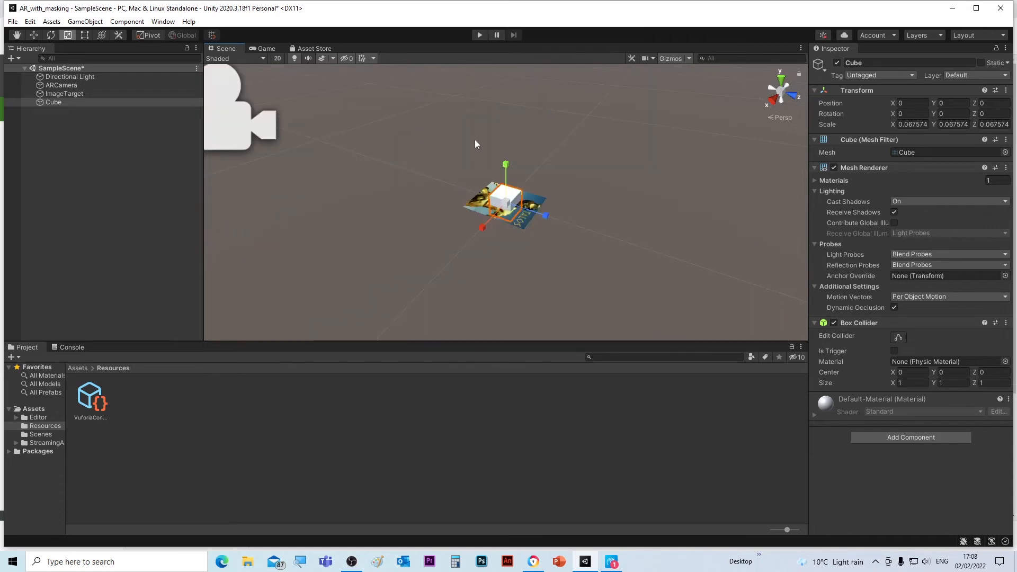
- Raise the cube to about 0.033 on Y so it sits on the image, and make it a child of ImageTarget
left_click(35, 34)
left_click_drag(504, 177, 503, 169)
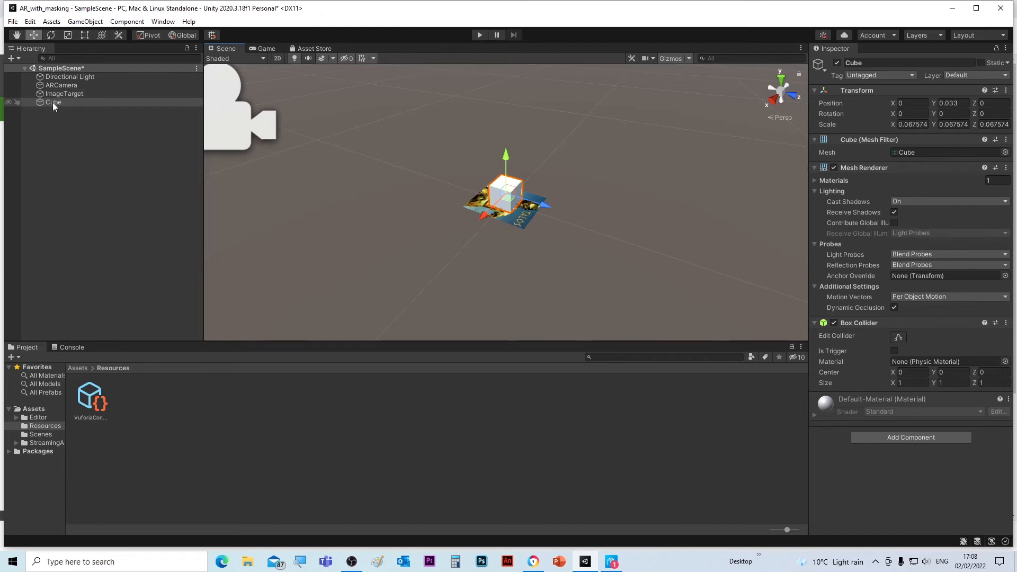
left_click_drag(52, 103, 56, 93)
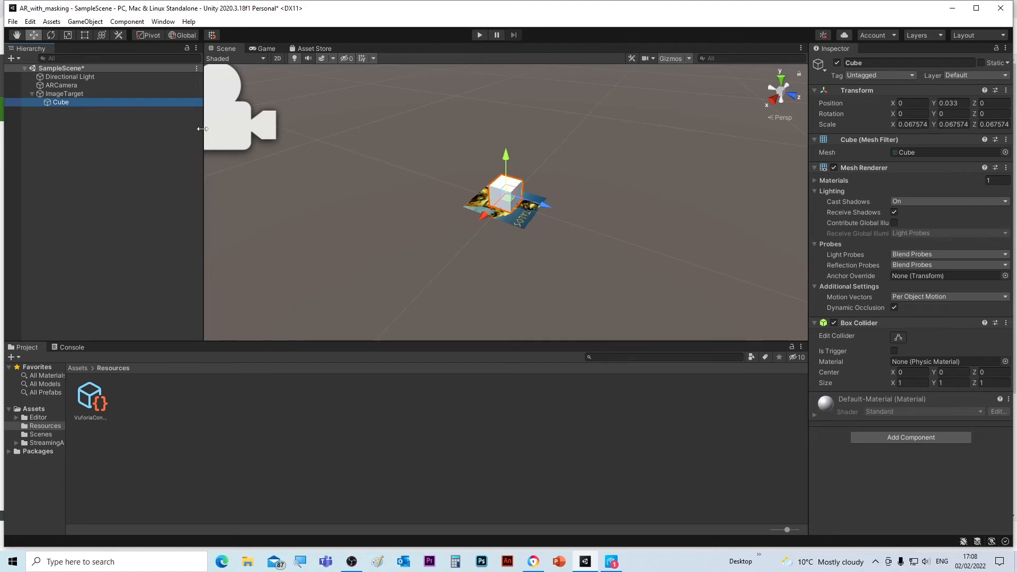
- Save the scene, save a copy as test_AR in the project's Assets folder, and show that folder's contents
left_click(18, 26)
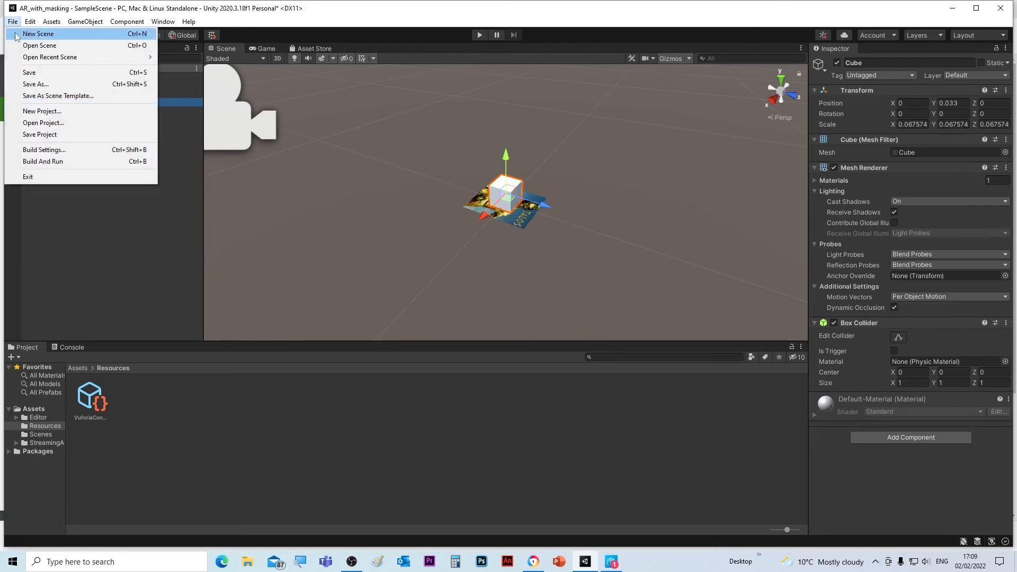
left_click(31, 73)
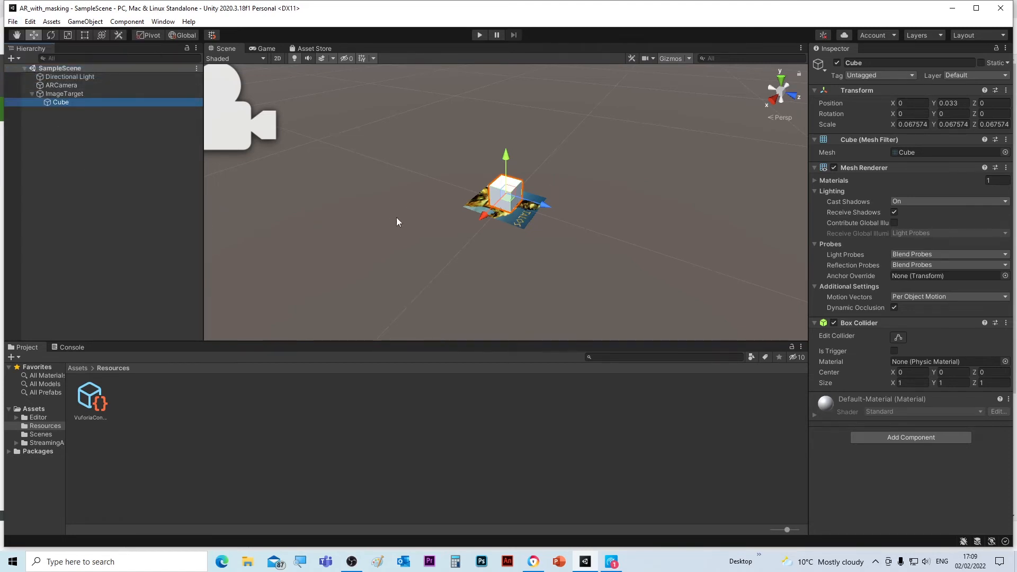
left_click(12, 22)
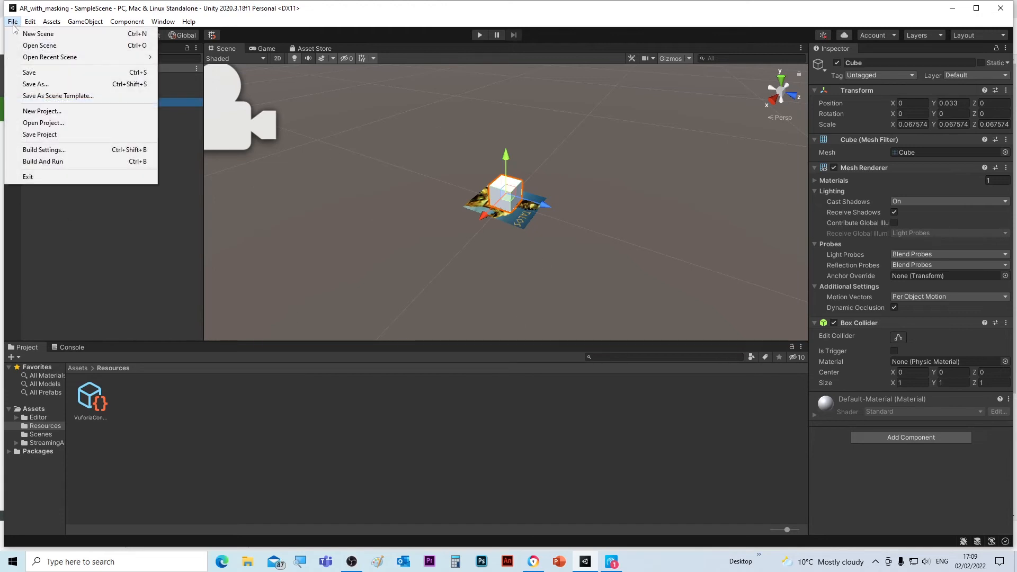
left_click(43, 87)
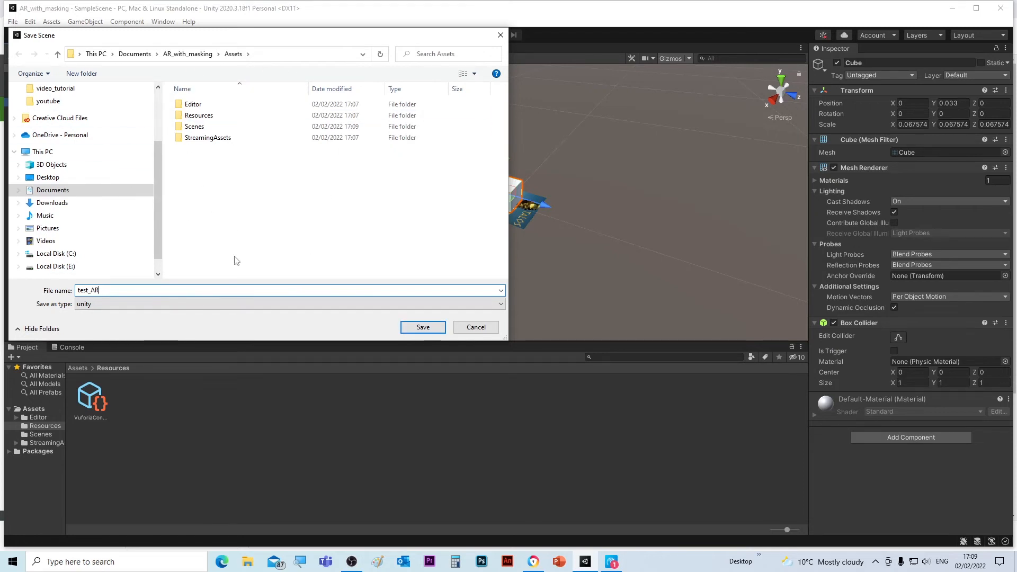
left_click(418, 328)
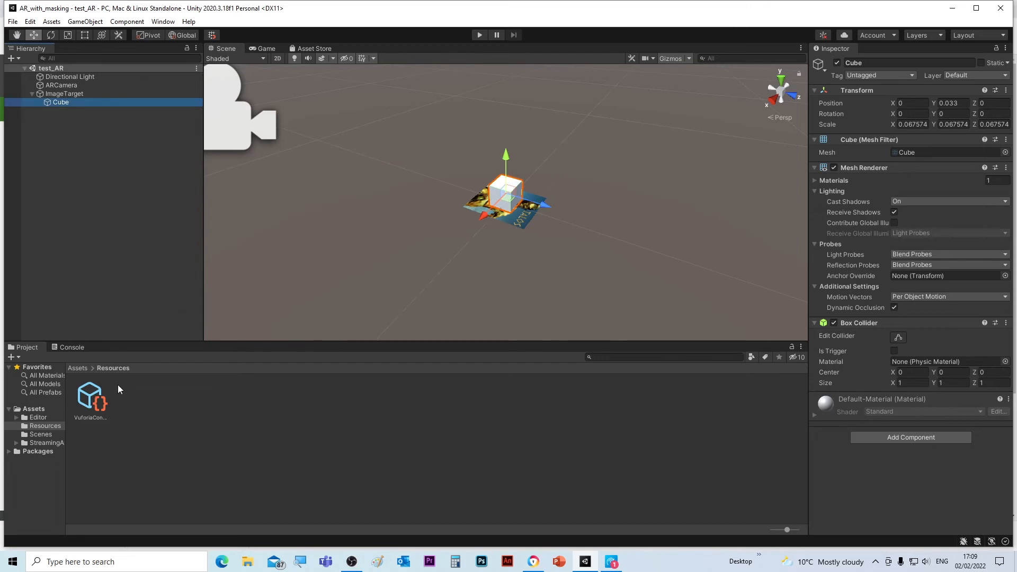
left_click(33, 411)
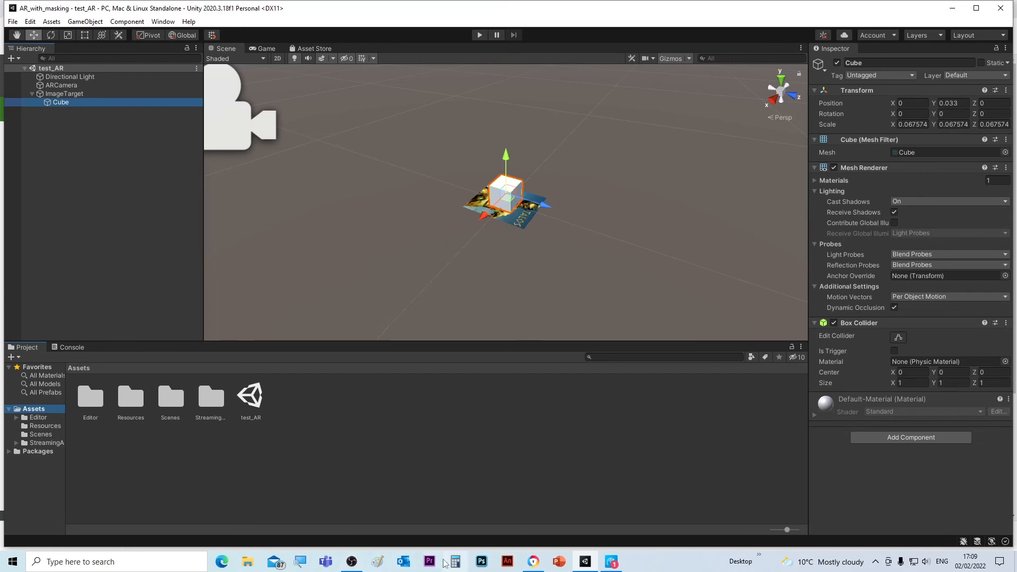
mouse_move(351, 565)
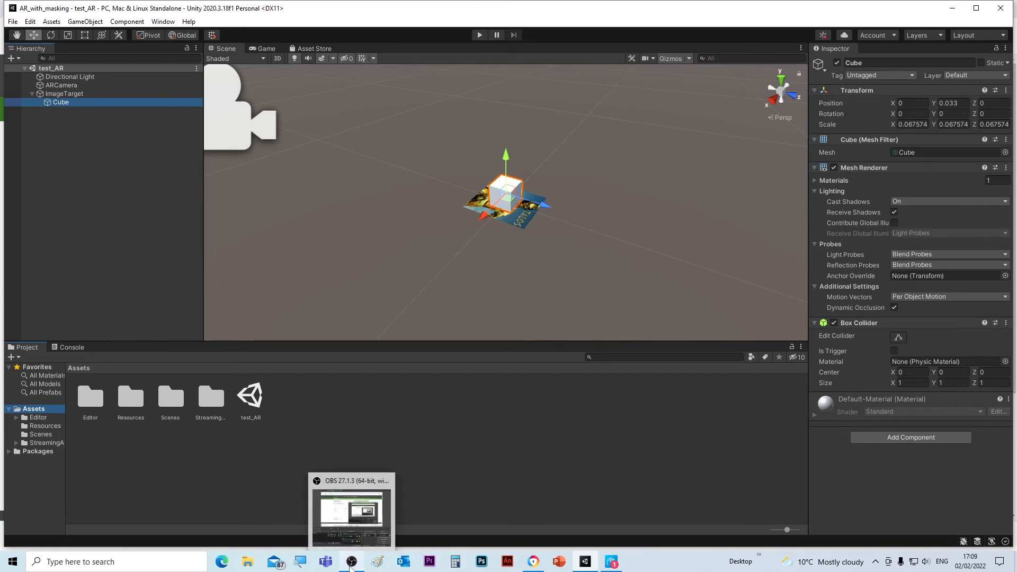
left_click(341, 529)
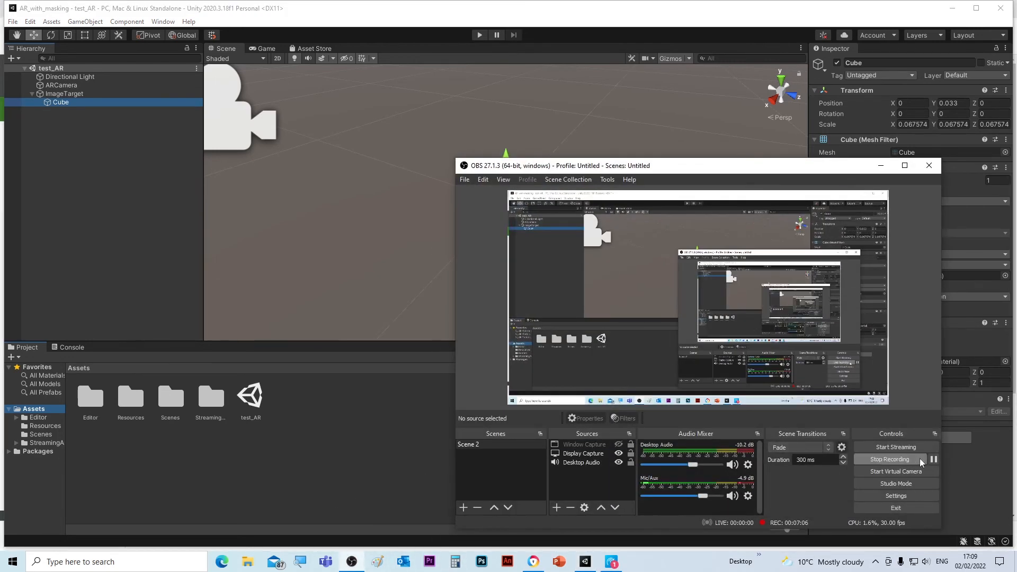
left_click(933, 459)
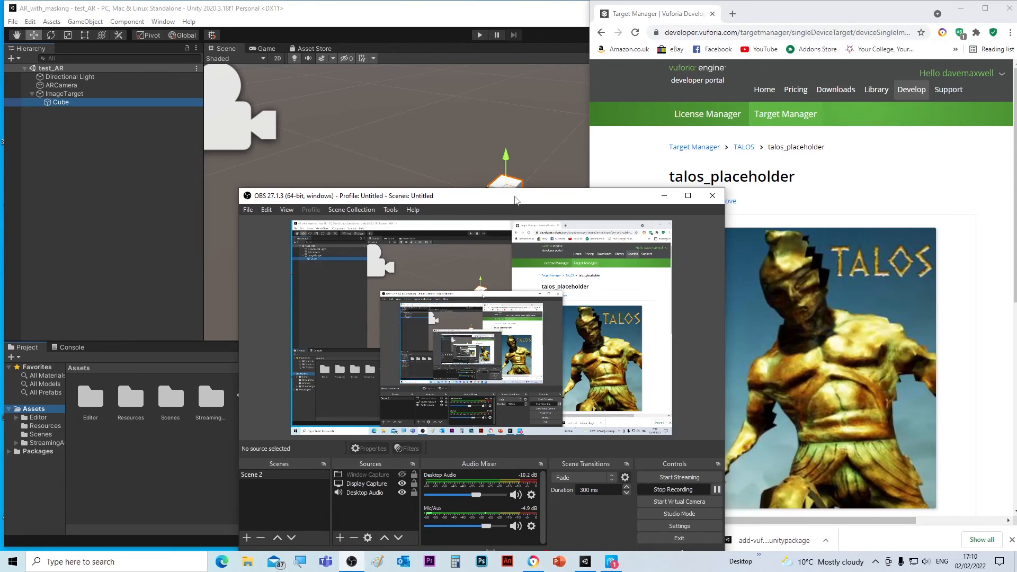
left_click_drag(516, 199, 560, 101)
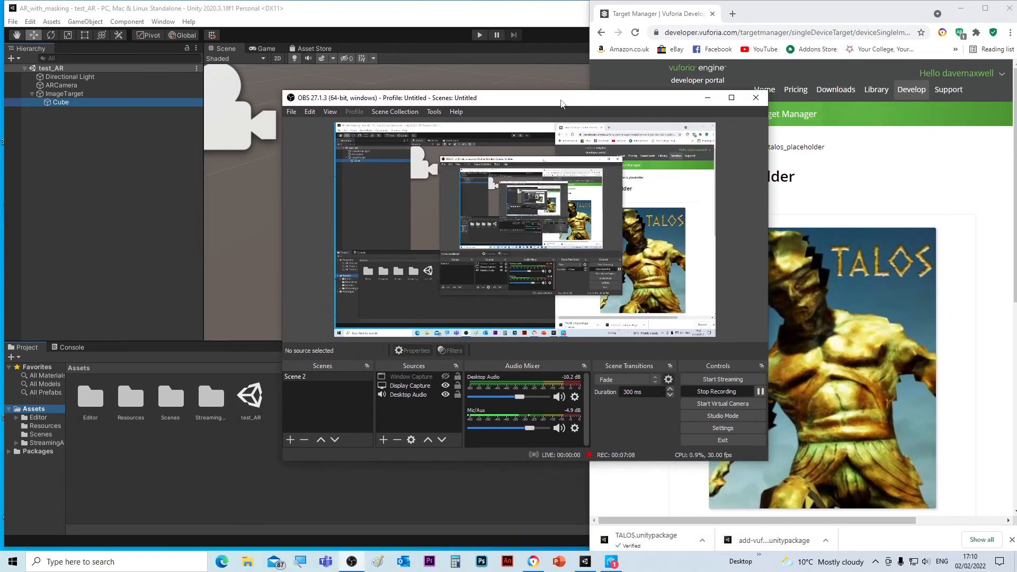
left_click(708, 98)
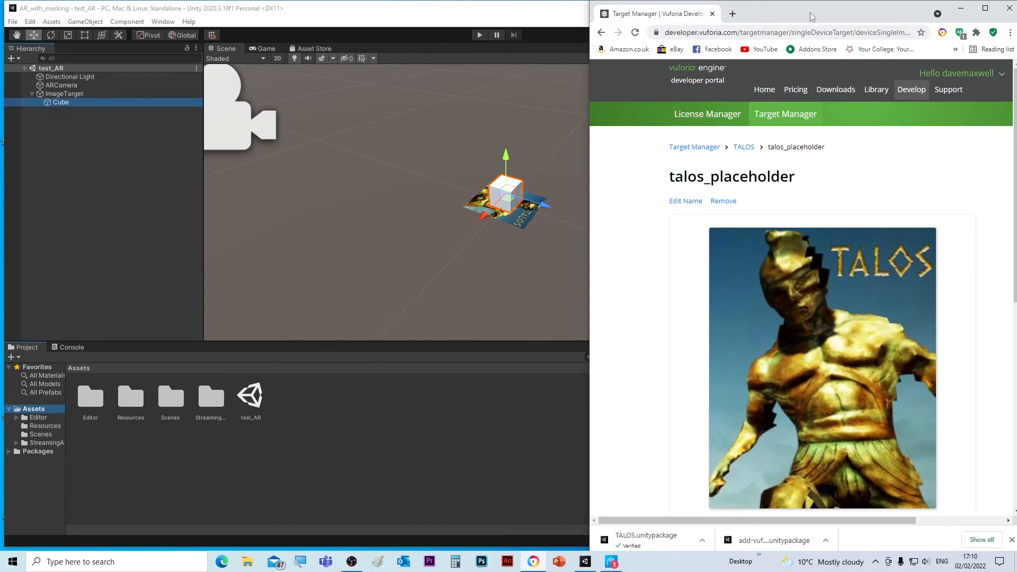
- Review the ImageTarget's components, and open the Vuforia Engine configuration from ARCamera to check the TALOS database and Play Mode webcam settings
left_click_drag(812, 16, 683, 304)
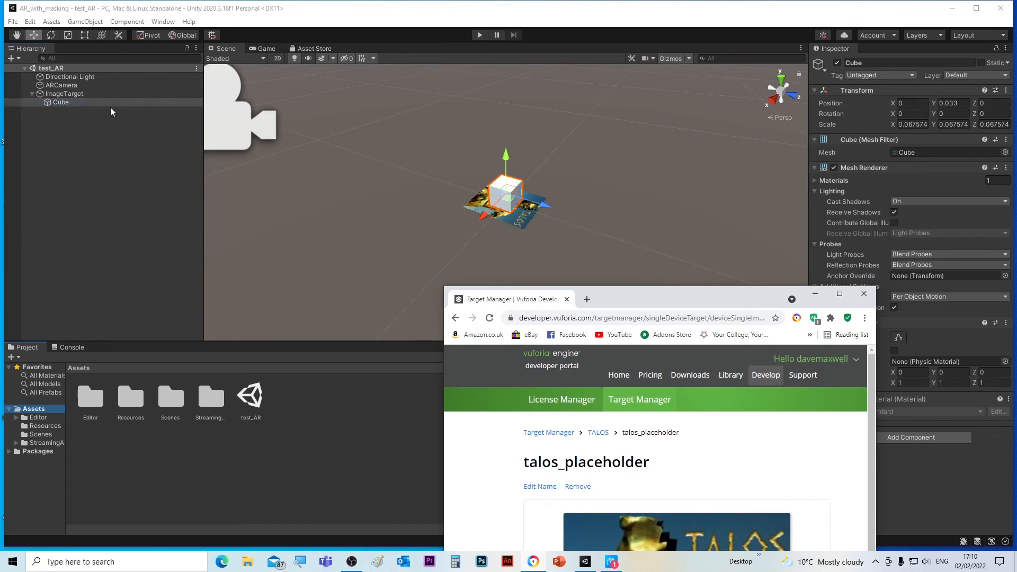
left_click(71, 94)
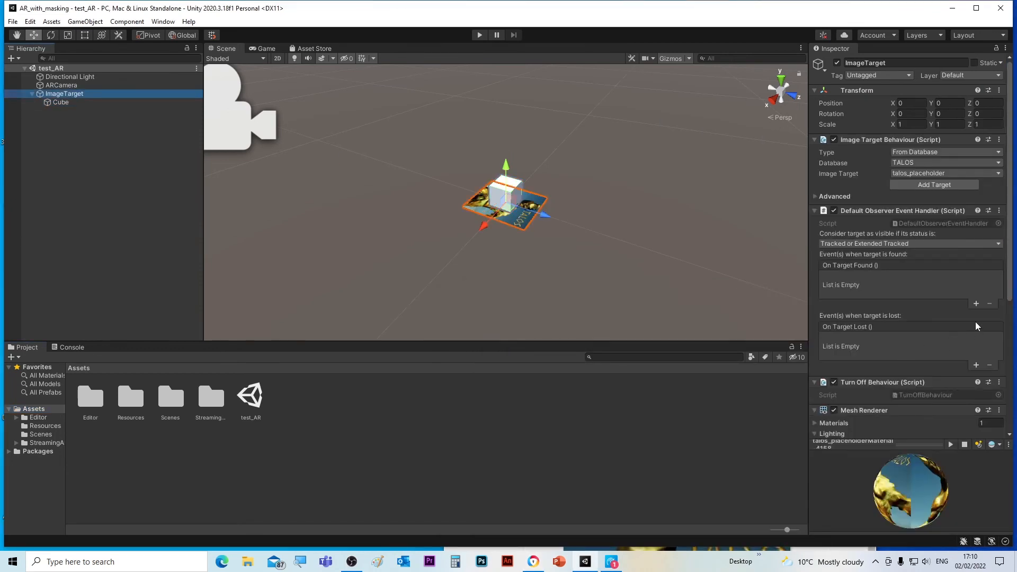
left_click_drag(1009, 259, 1007, 452)
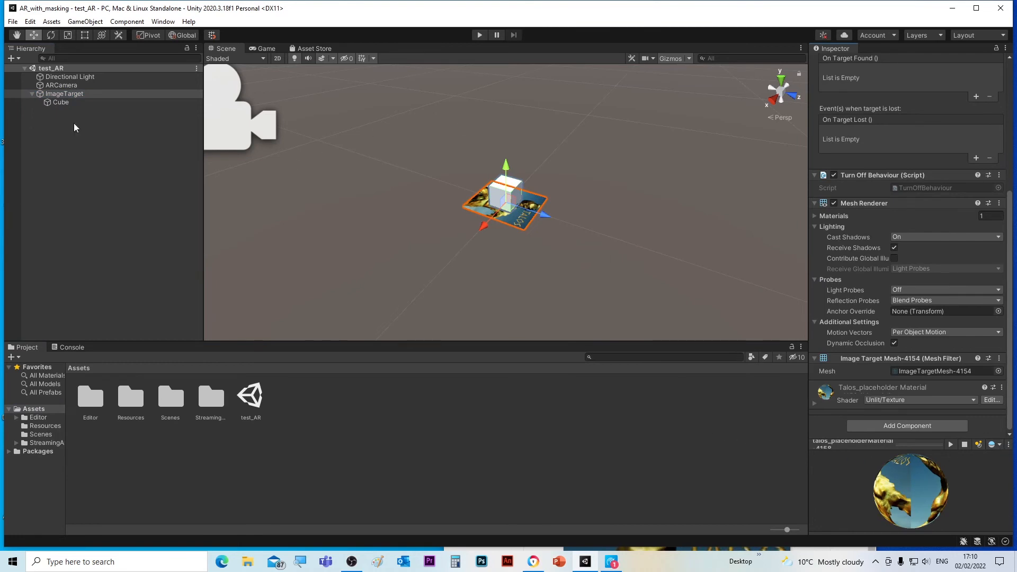
left_click(61, 86)
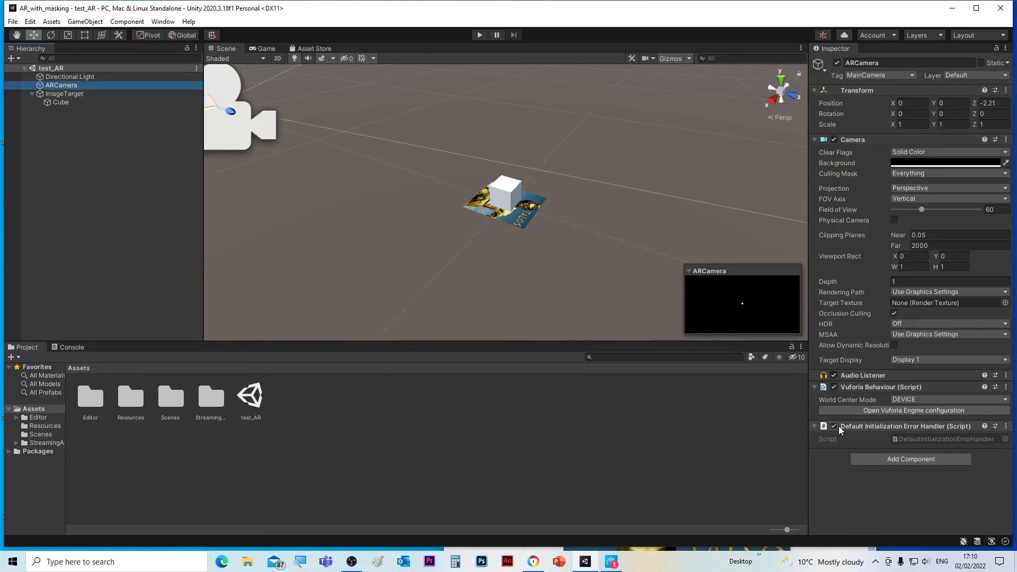
left_click(922, 411)
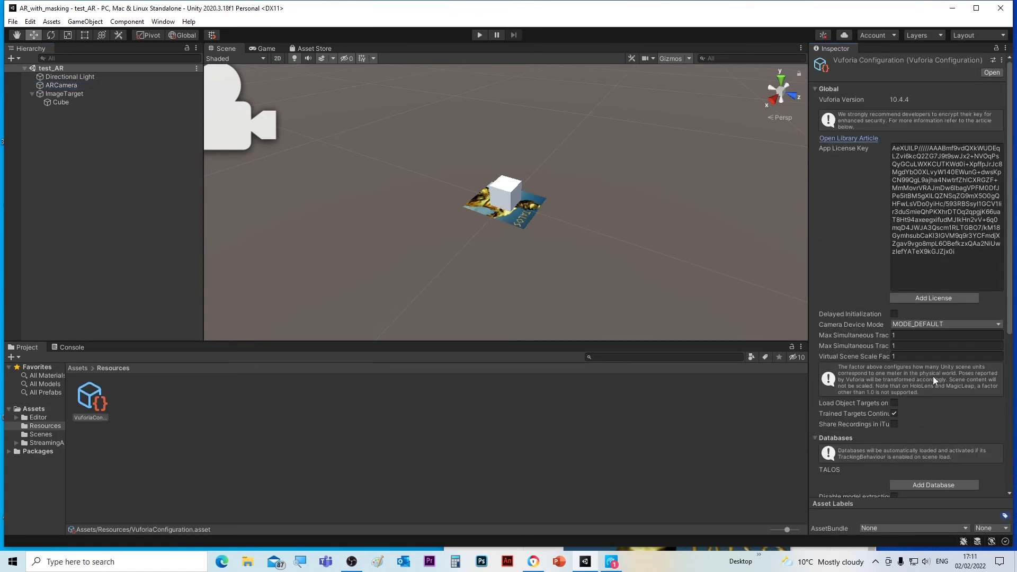
scroll(933, 376, "down", 5)
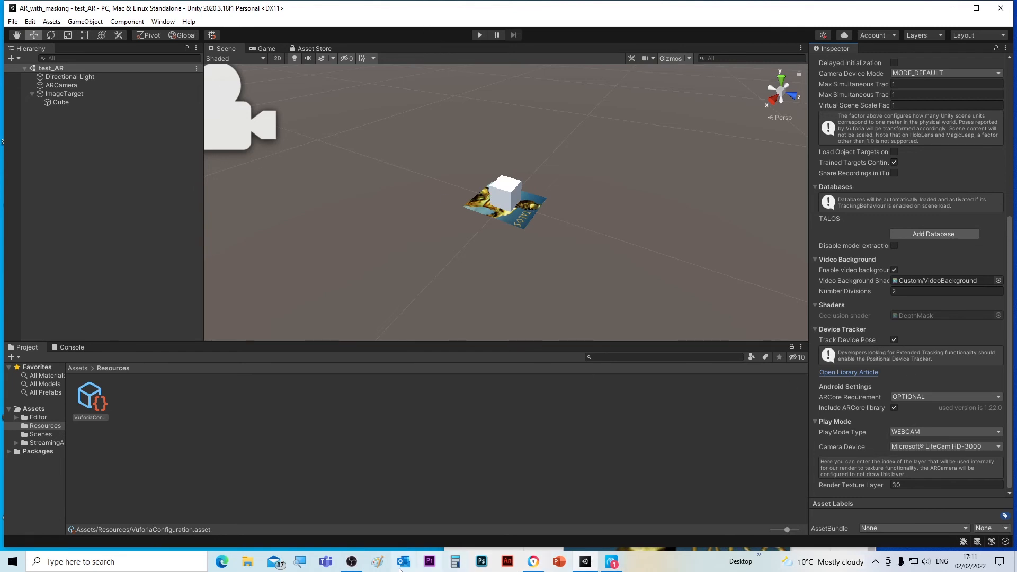
- Run the scene in Play mode and show the talos_placeholder image in Chrome beside the Game view to test the cube's webcam tracking
left_click(534, 562)
left_click_drag(630, 292, 756, 80)
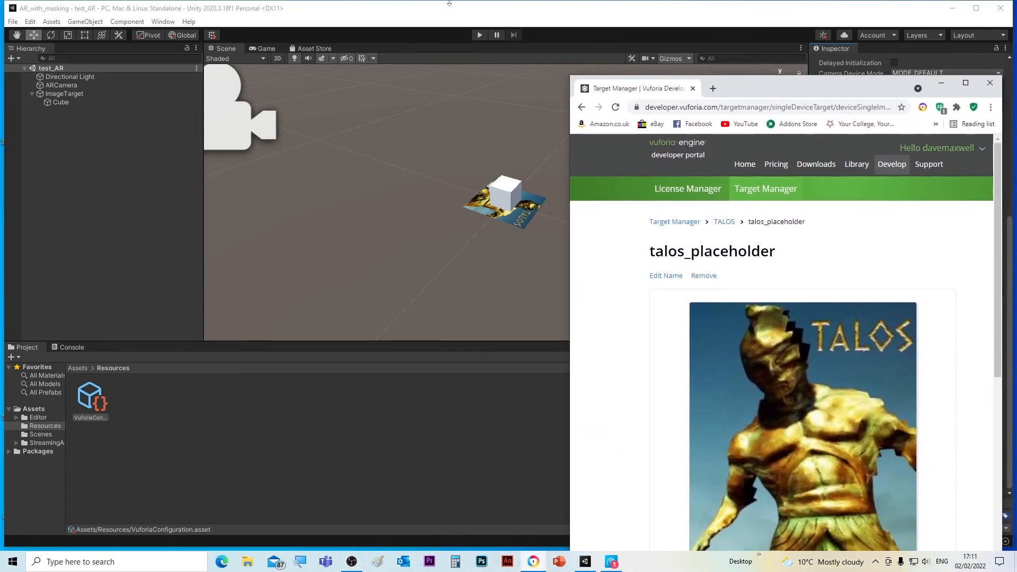
left_click(481, 32)
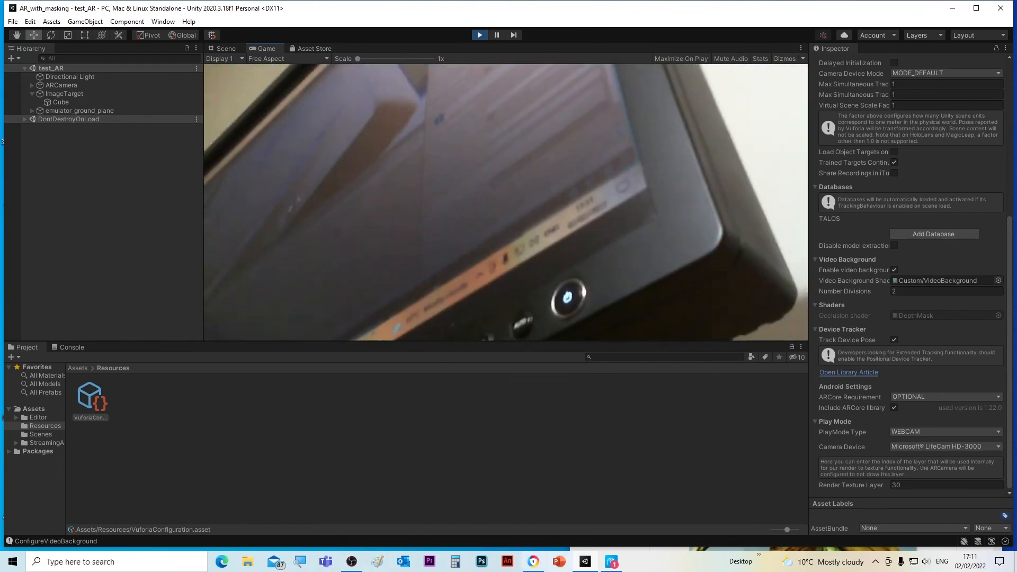
mouse_move(534, 566)
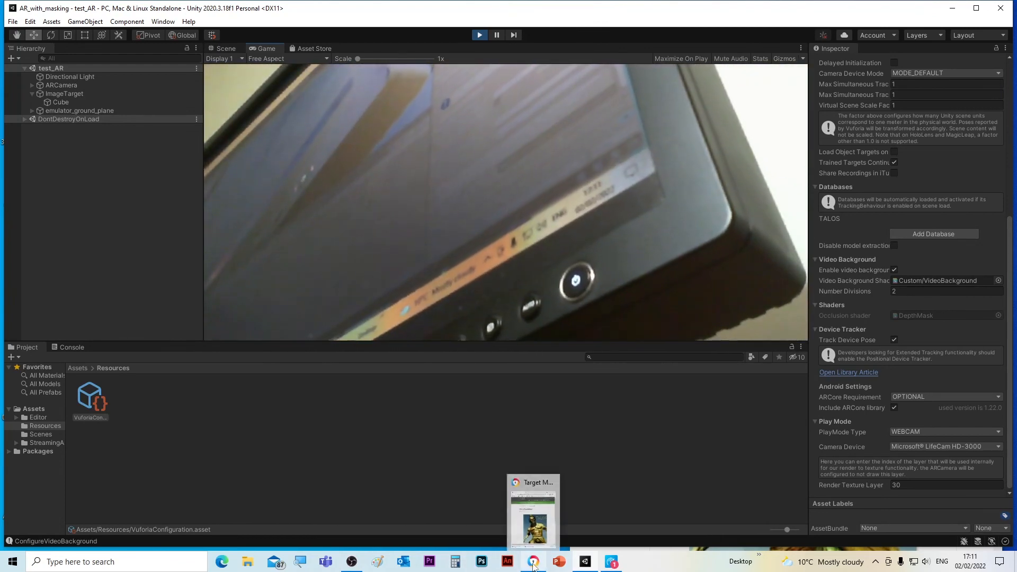
left_click(538, 524)
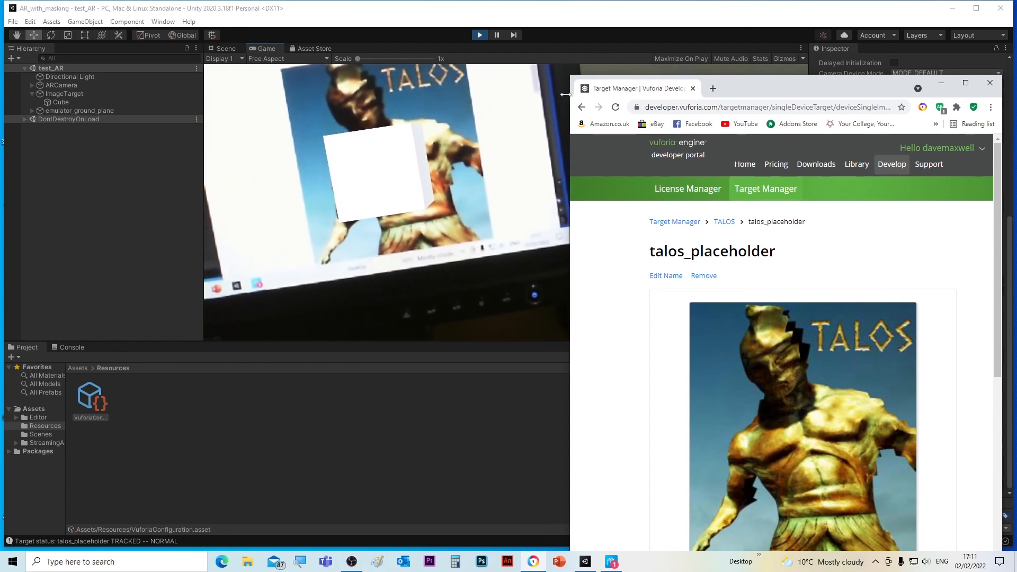
left_click_drag(797, 88, 732, 69)
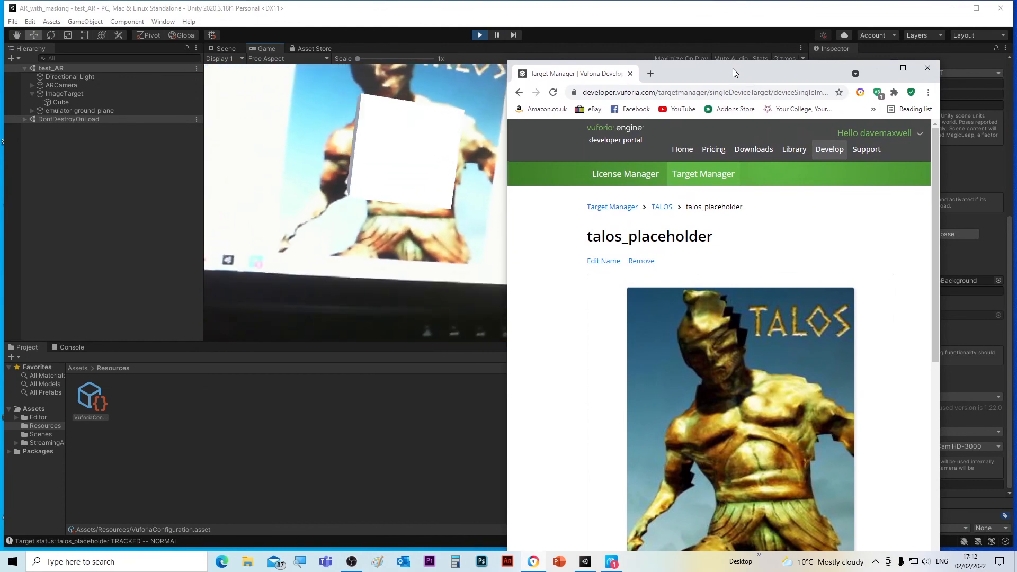
left_click_drag(732, 69, 732, 68)
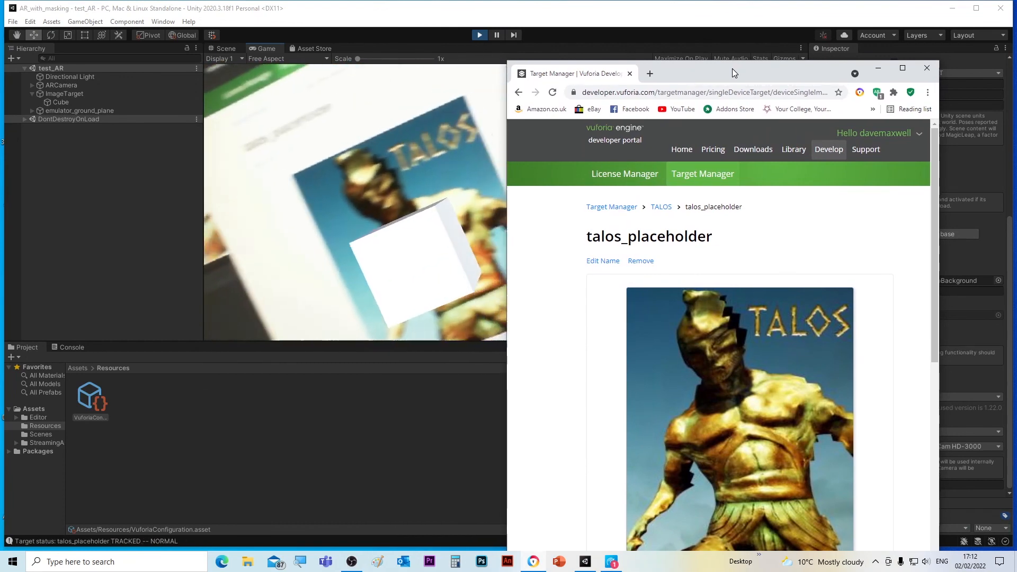